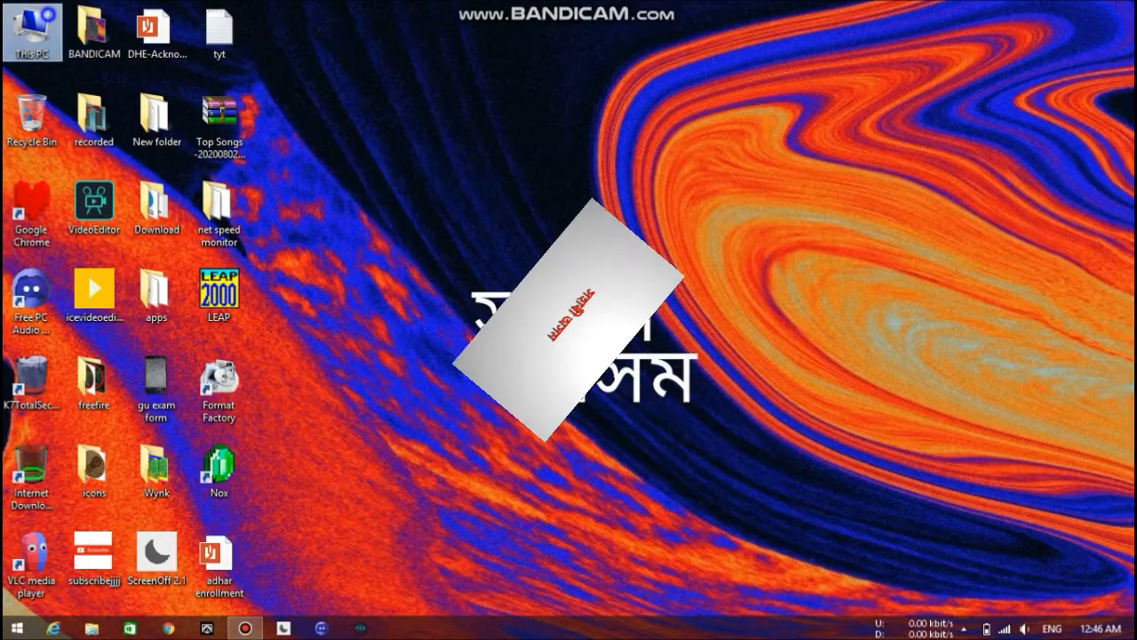
Step: Open This PC, dismiss the antivirus scan and the extra drive window, and locate the Protected (D:) drive
{"action": "right_click", "coordinate": [49, 16]}
{"action": "left_click", "coordinate": [89, 25]}
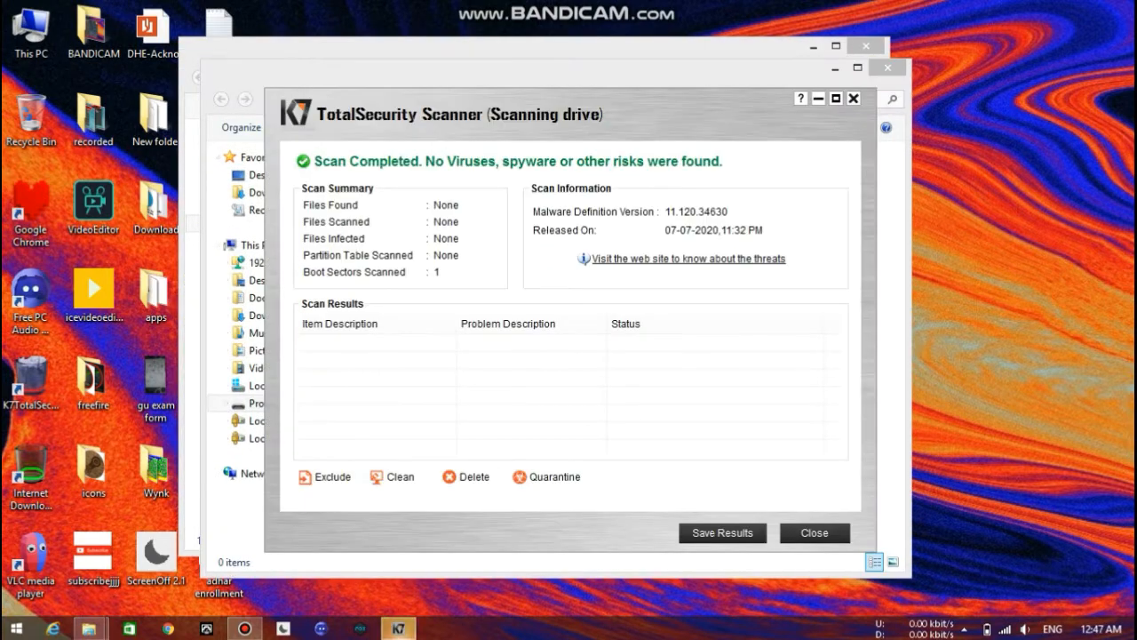
{"action": "left_click", "coordinate": [802, 532]}
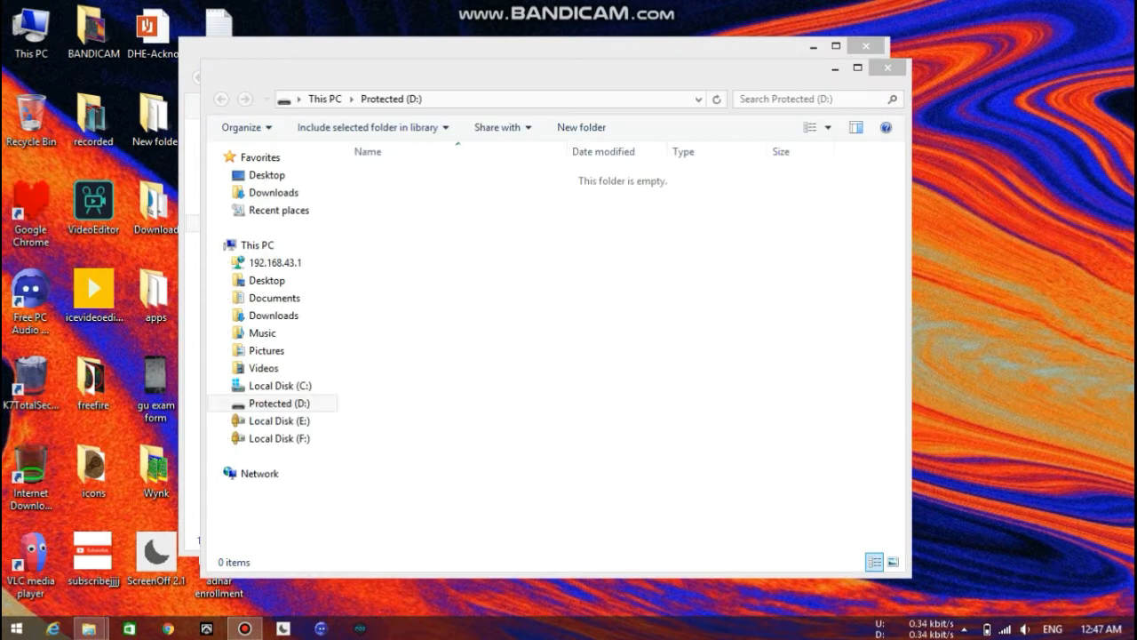
{"action": "left_click", "coordinate": [887, 68]}
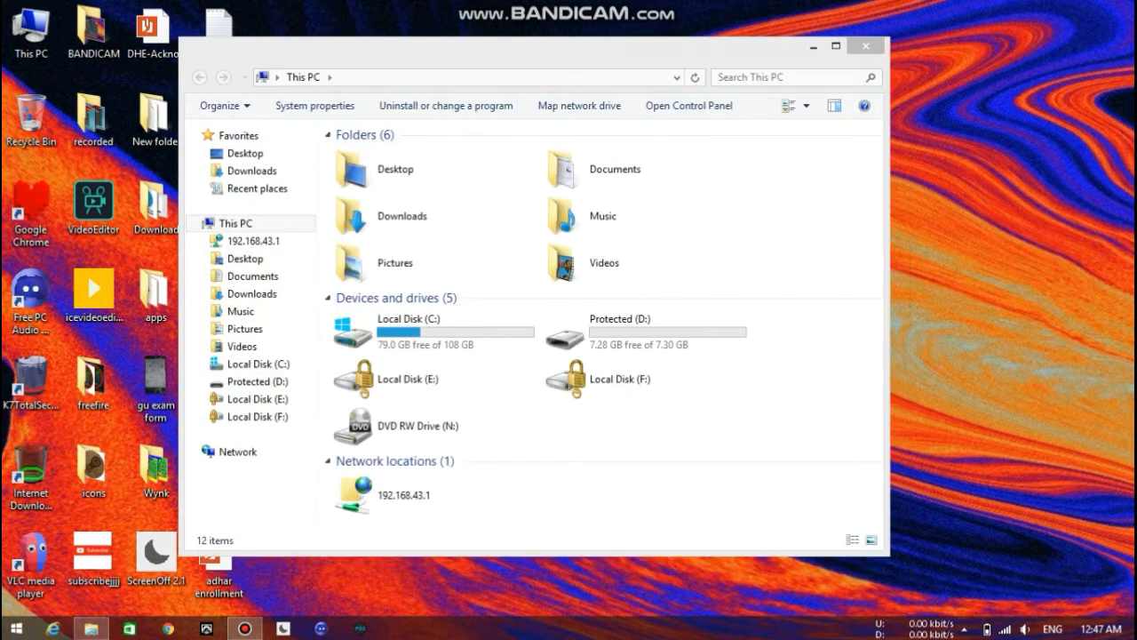
{"action": "left_click", "coordinate": [835, 46]}
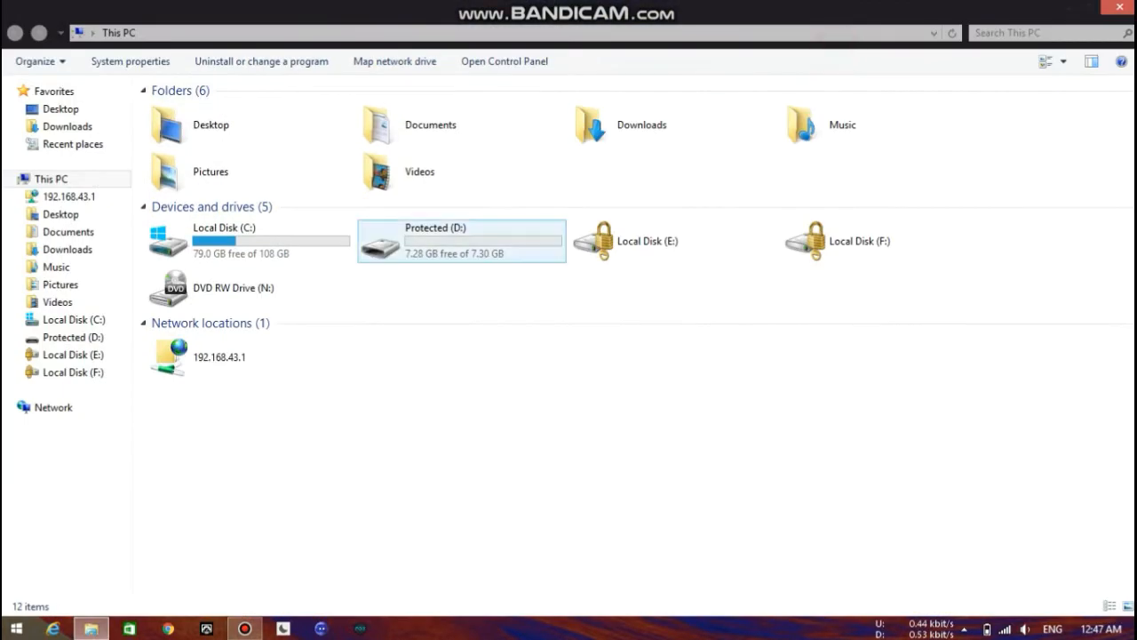
{"action": "left_click", "coordinate": [455, 242]}
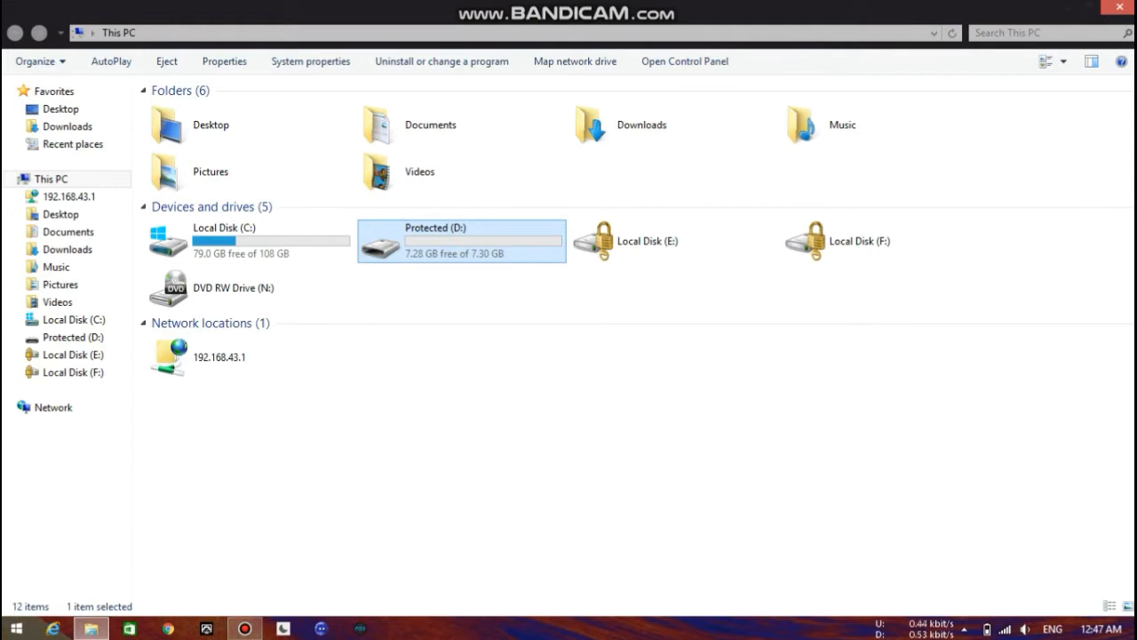
{"action": "right_click", "coordinate": [463, 218]}
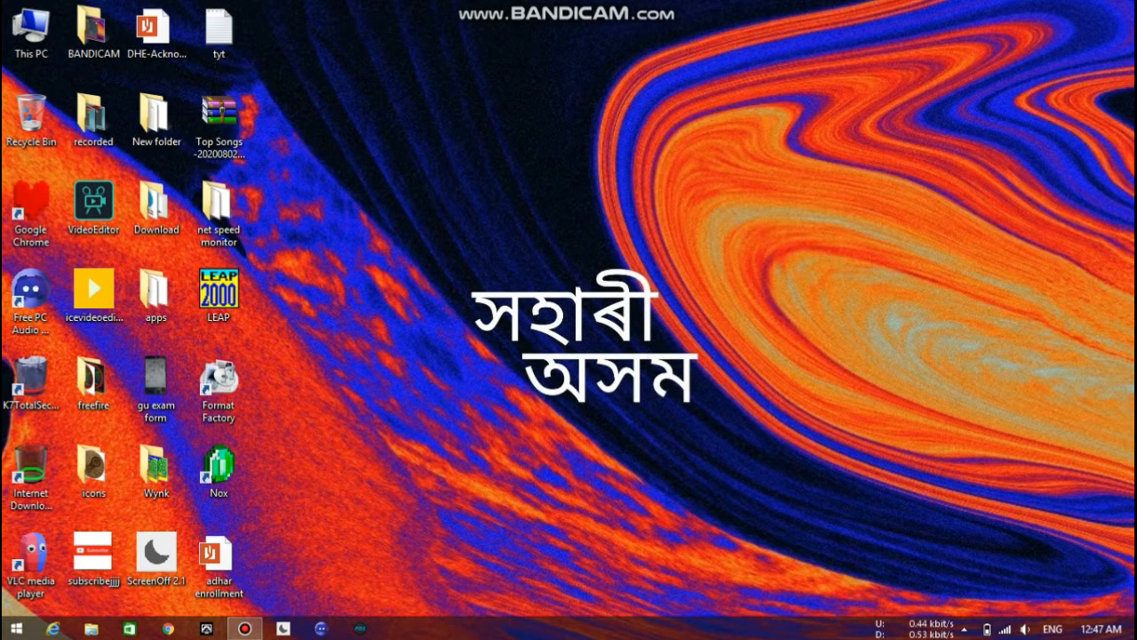
Step: Launch diskpart from a cmd command prompt, then close the command prompt and maximize the DiskPart window
{"action": "key", "text": "super+r"}
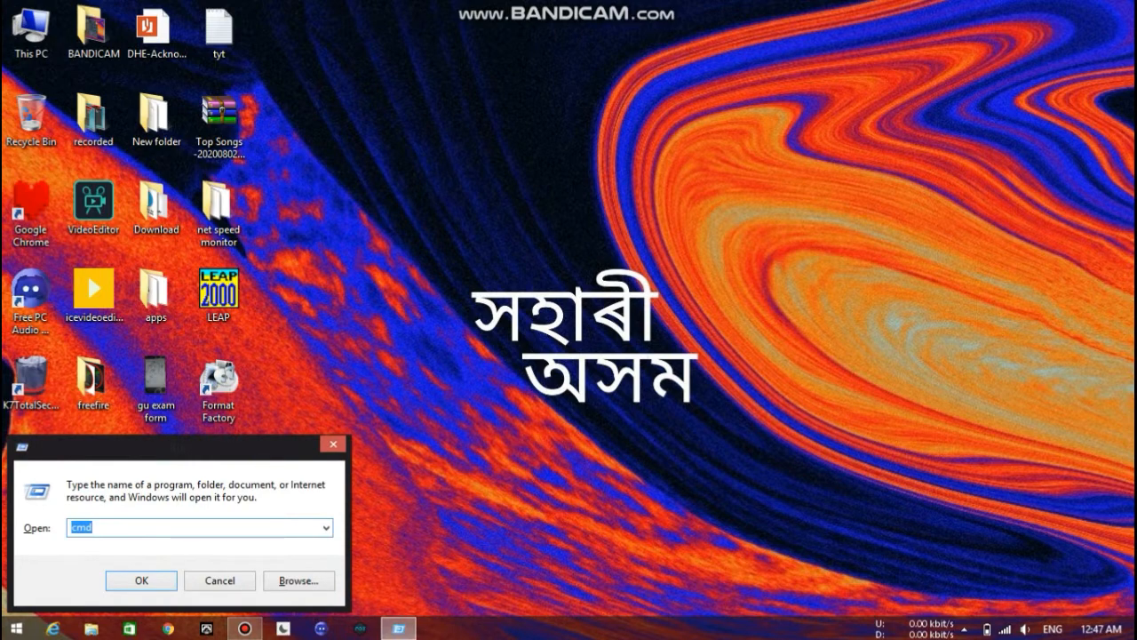
{"action": "type", "text": "cmd"}
{"action": "key", "text": "Return"}
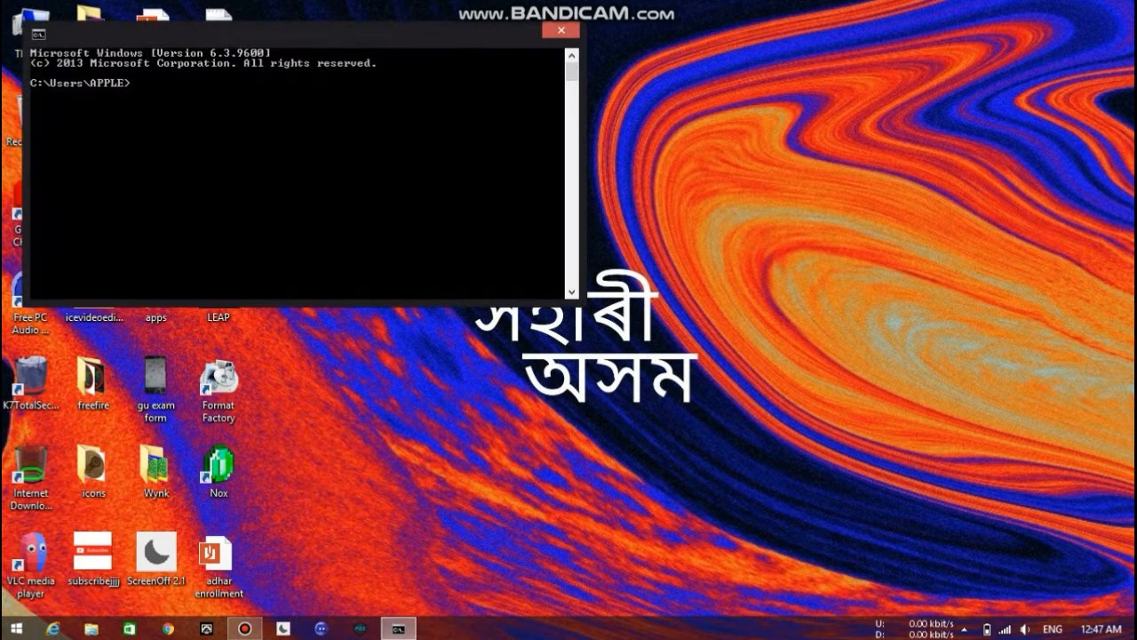
{"action": "type", "text": "diskpart"}
{"action": "key", "text": "Return"}
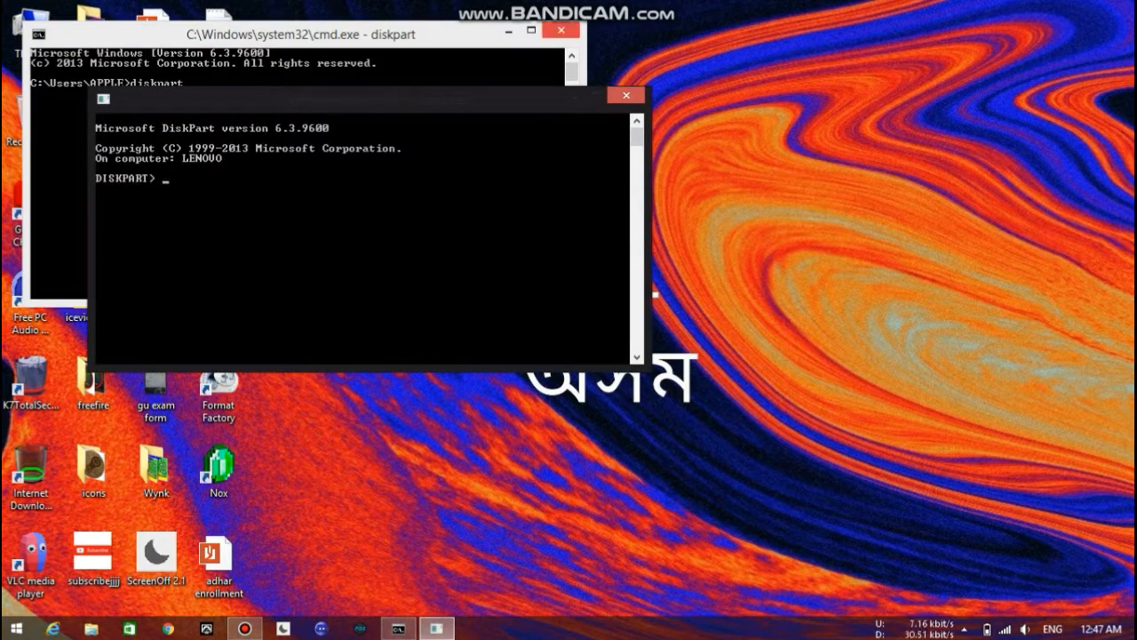
{"action": "left_click", "coordinate": [561, 30]}
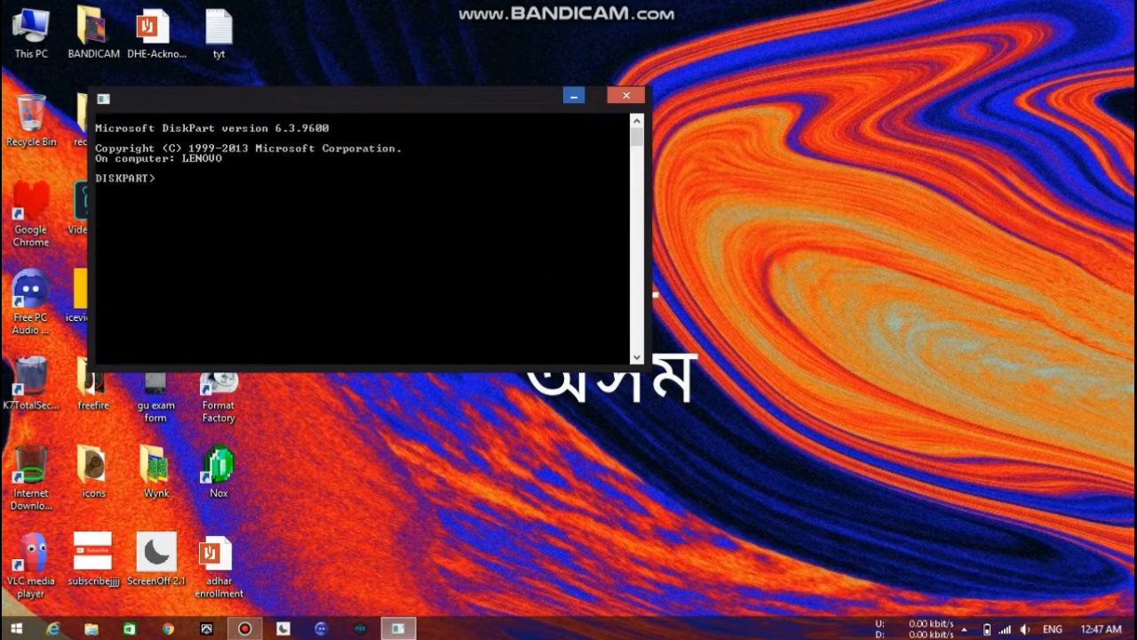
{"action": "left_click", "coordinate": [597, 95]}
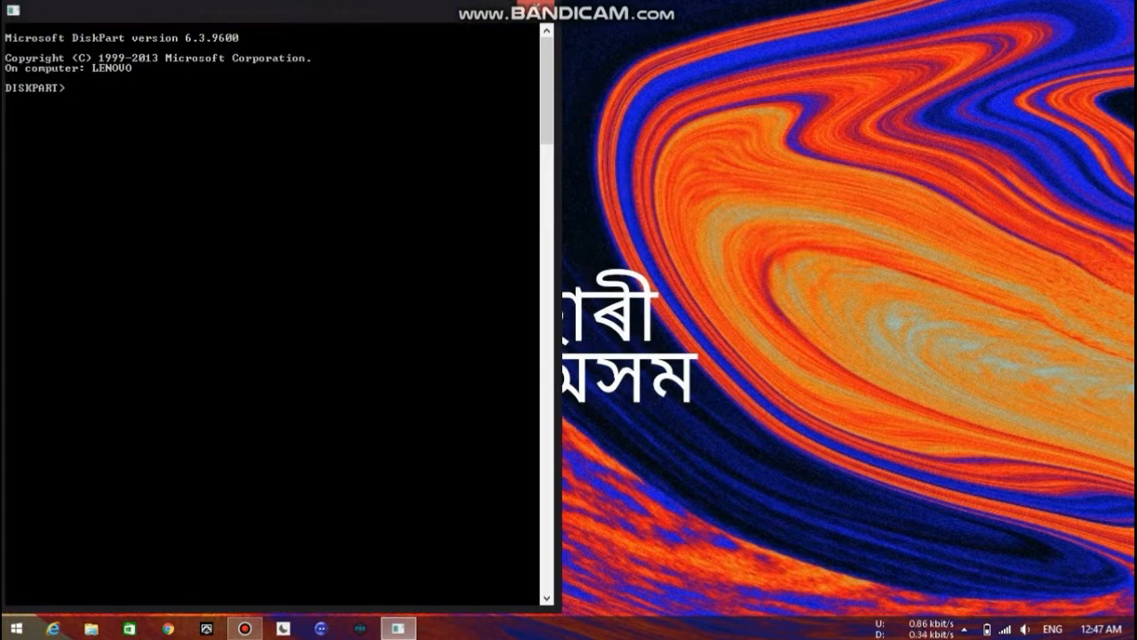
Step: List the disks in DiskPart and select disk 1 with "select disk 1"
{"action": "type", "text": "list disk"}
{"action": "key", "text": "Return"}
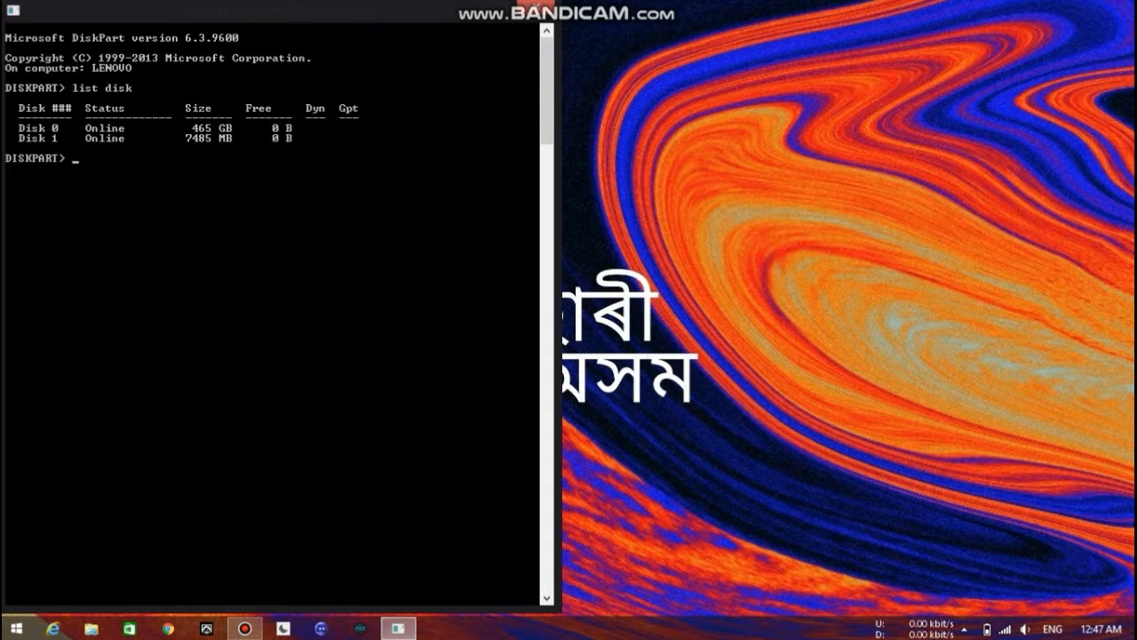
{"action": "type", "text": "select disk 1"}
{"action": "key", "text": "Return"}
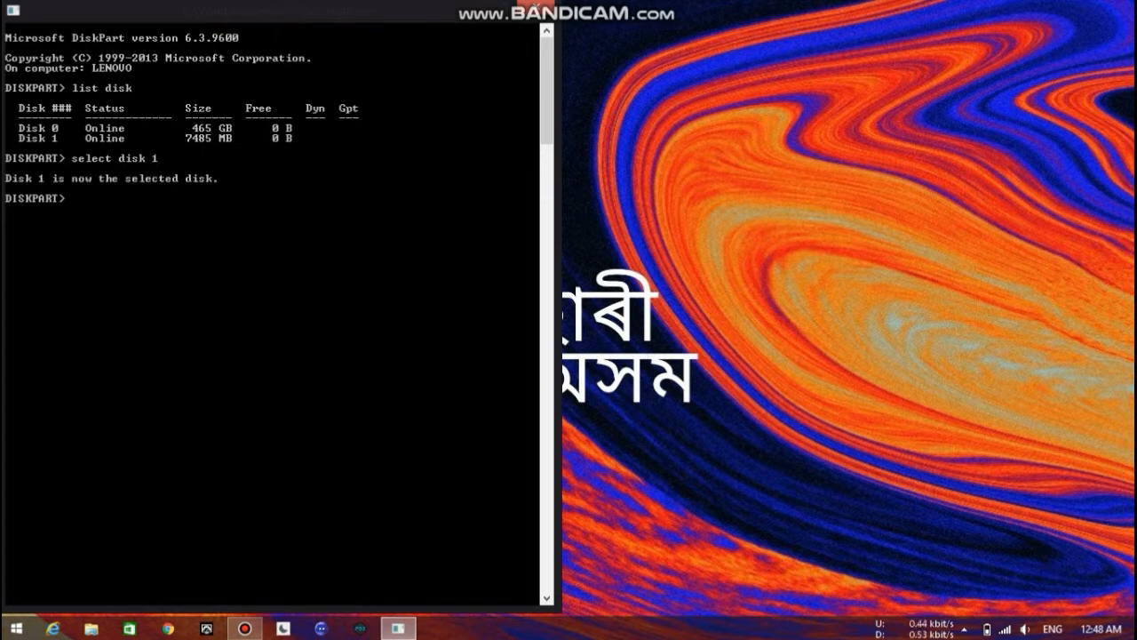
Step: Make the selected disk read-only with "attributes disk set readonly" and close DiskPart
{"action": "type", "text": "attributes disk set reado"}
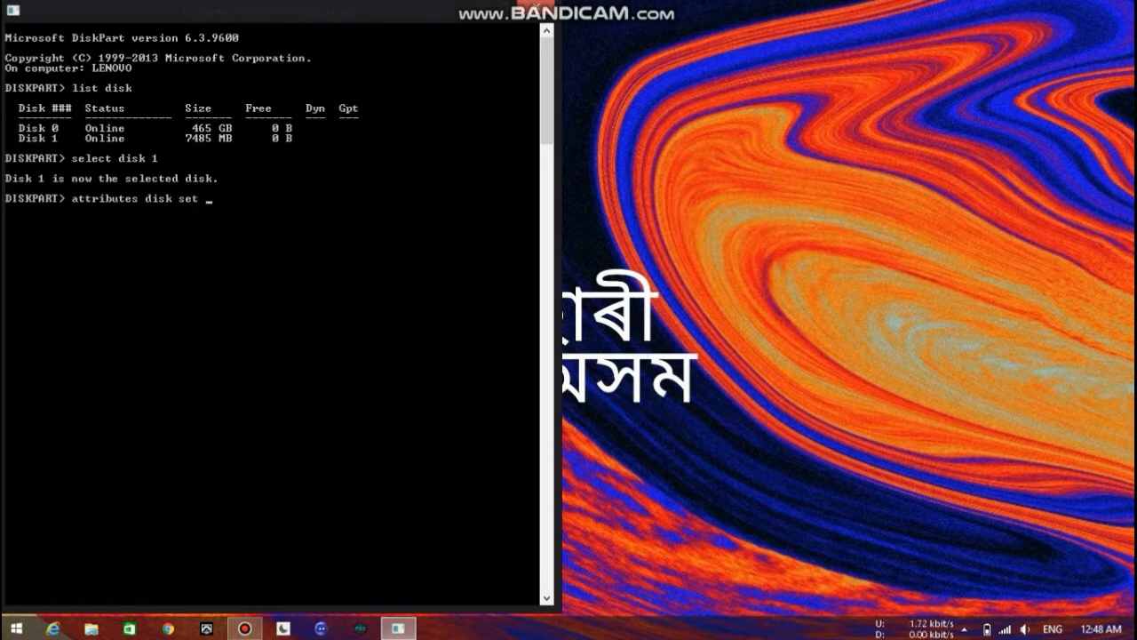
{"action": "type", "text": "nly"}
{"action": "key", "text": "Return"}
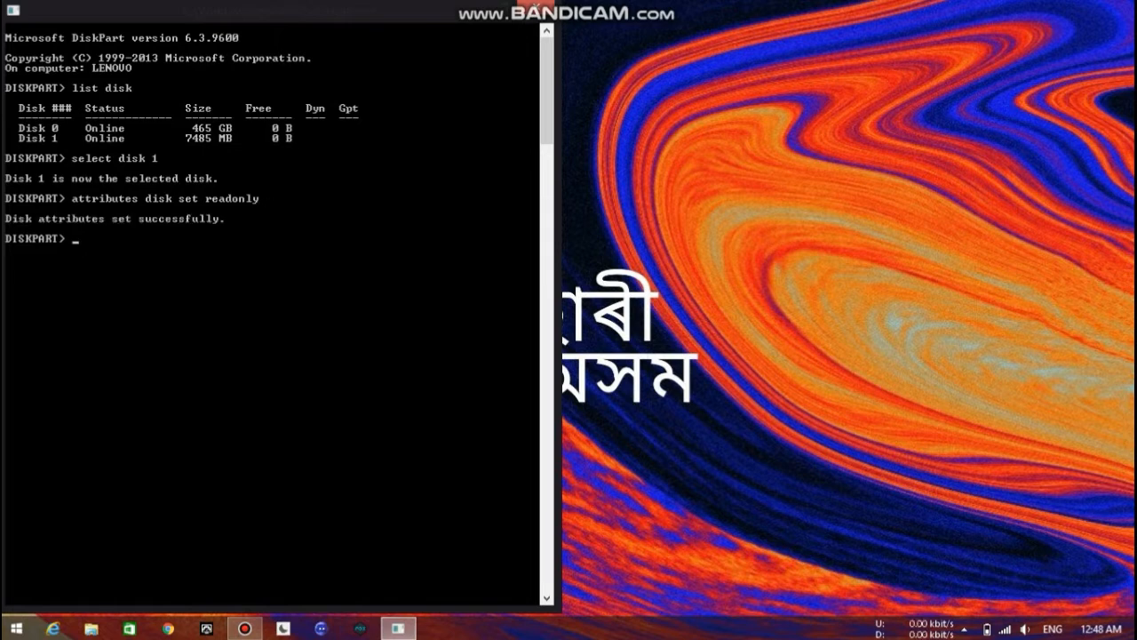
{"action": "left_click", "coordinate": [537, 7]}
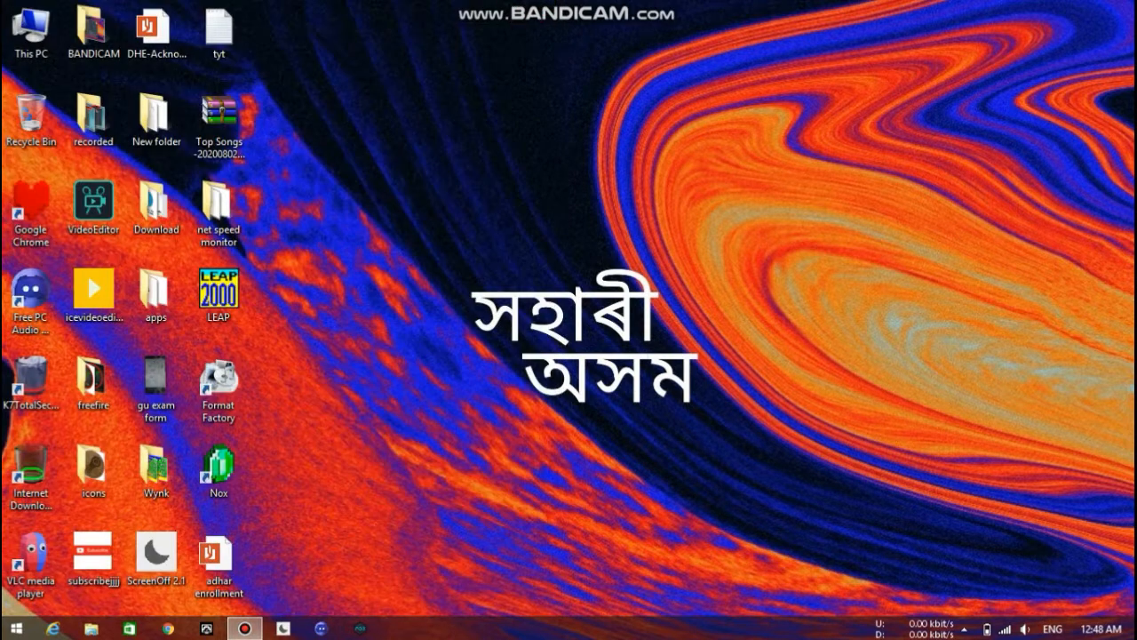
Step: Eject the Protected (D:) drive from This PC despite the in-use warning, and close the scanner and drive windows
{"action": "right_click", "coordinate": [28, 22]}
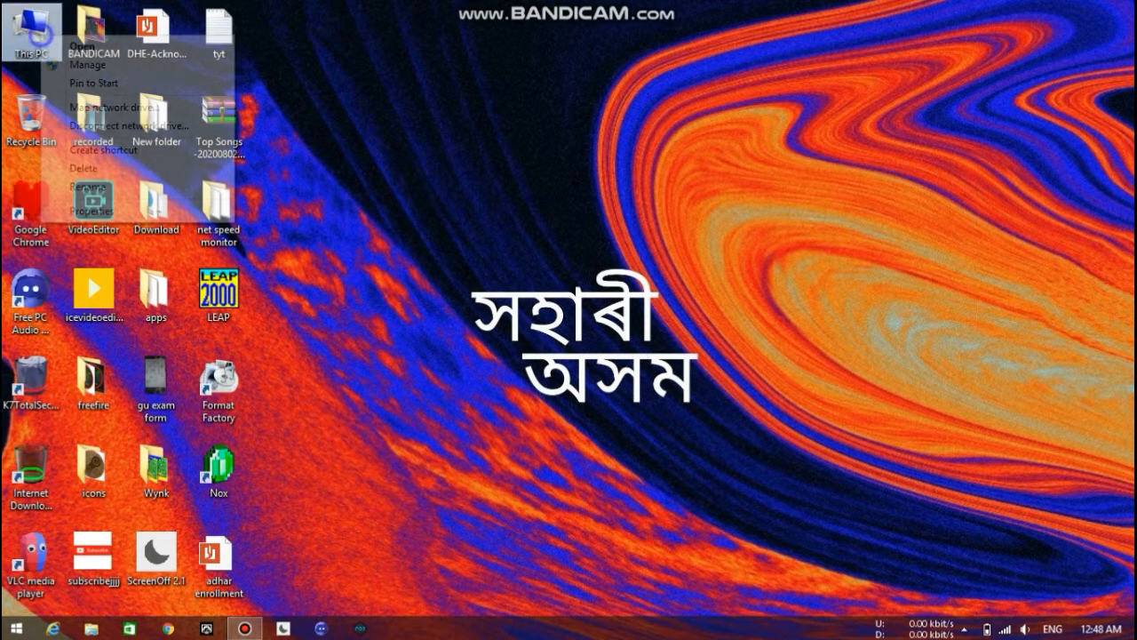
{"action": "left_click", "coordinate": [56, 43]}
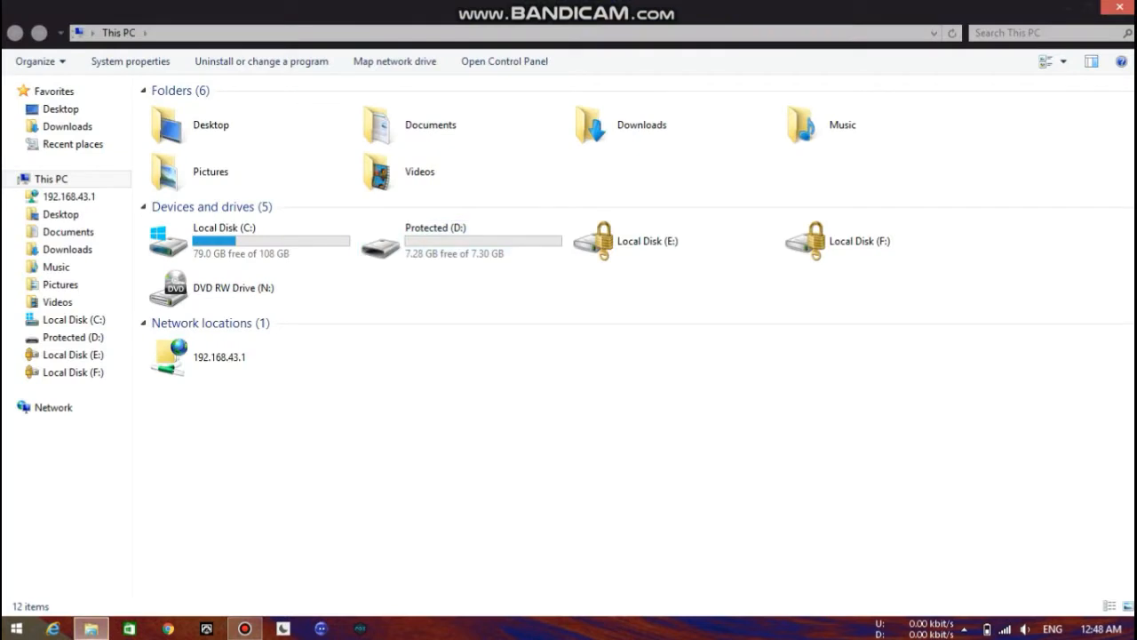
{"action": "left_click", "coordinate": [435, 242]}
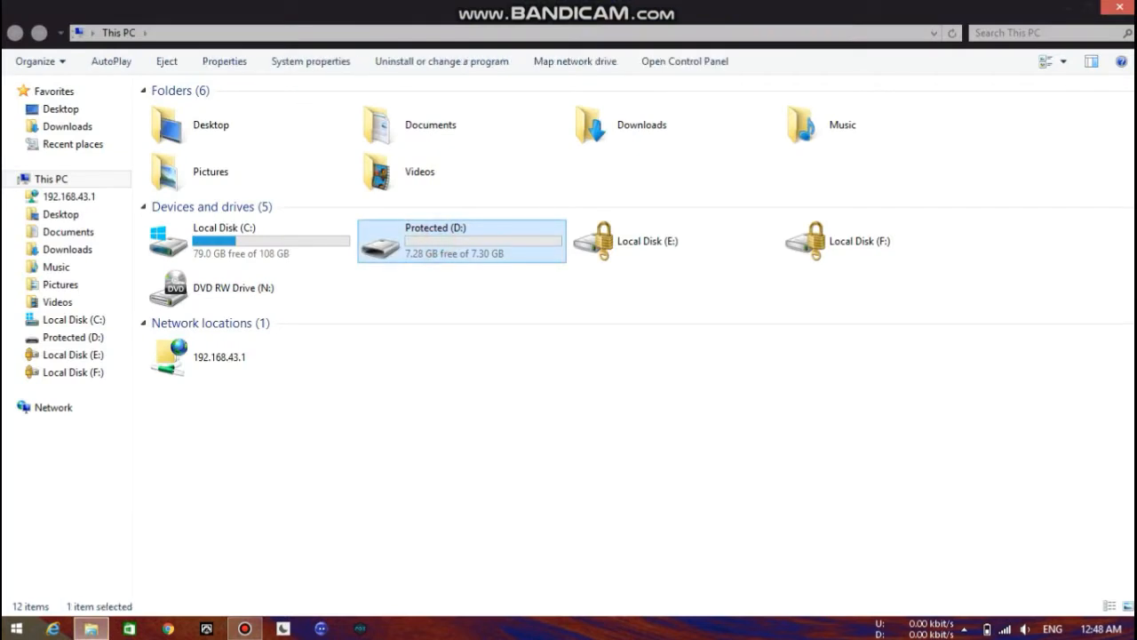
{"action": "right_click", "coordinate": [435, 242]}
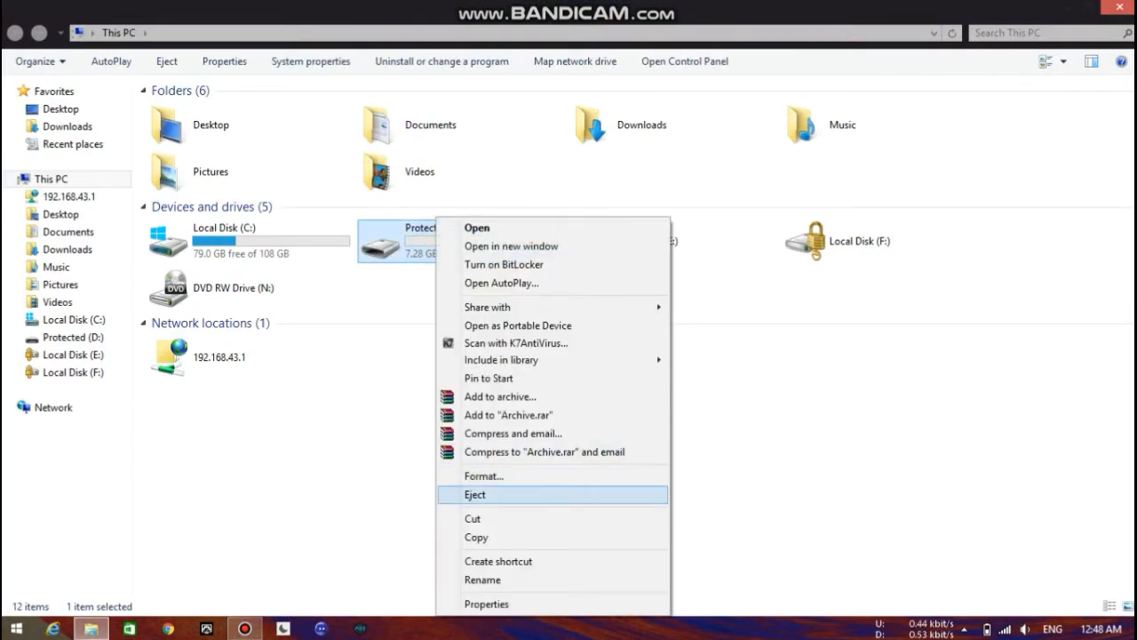
{"action": "left_click", "coordinate": [477, 495]}
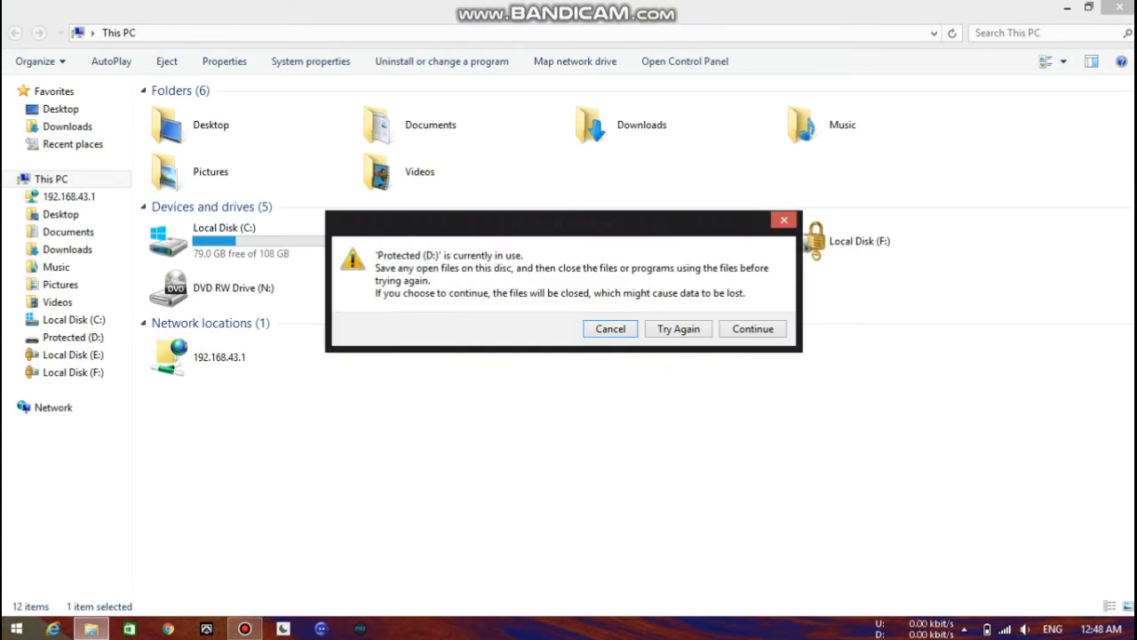
{"action": "left_click", "coordinate": [751, 329]}
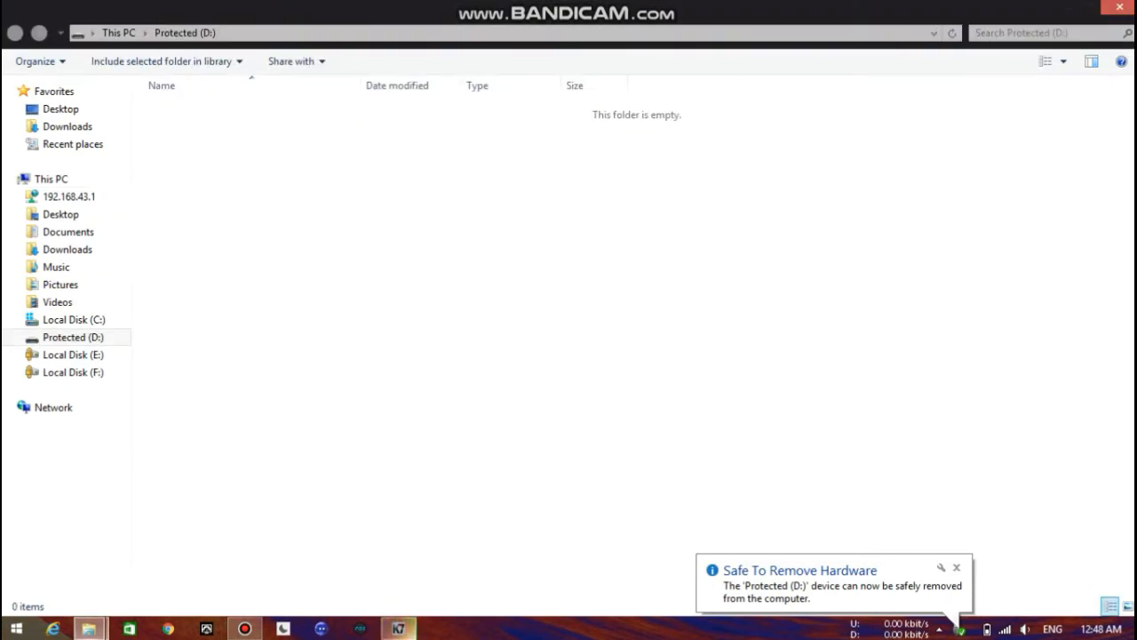
{"action": "left_click", "coordinate": [802, 531]}
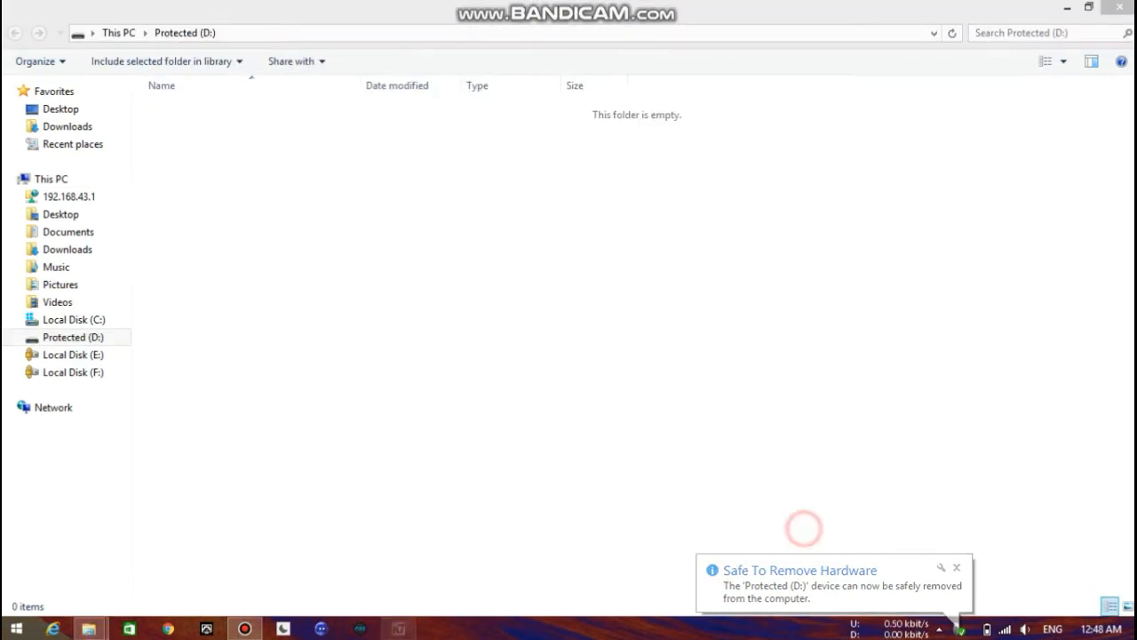
{"action": "left_click", "coordinate": [1119, 7]}
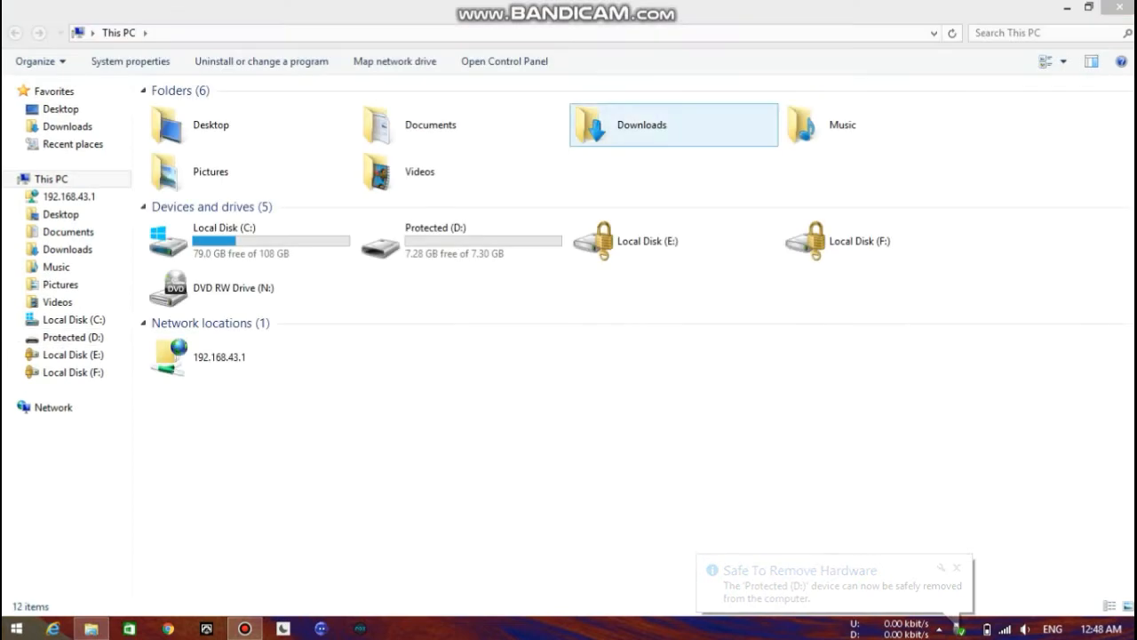
Step: Try to quick-format the Protected (D:) drive as NTFS with a 4096-byte allocation unit size, and close the format dialog
{"action": "left_click", "coordinate": [435, 232]}
{"action": "right_click", "coordinate": [447, 218]}
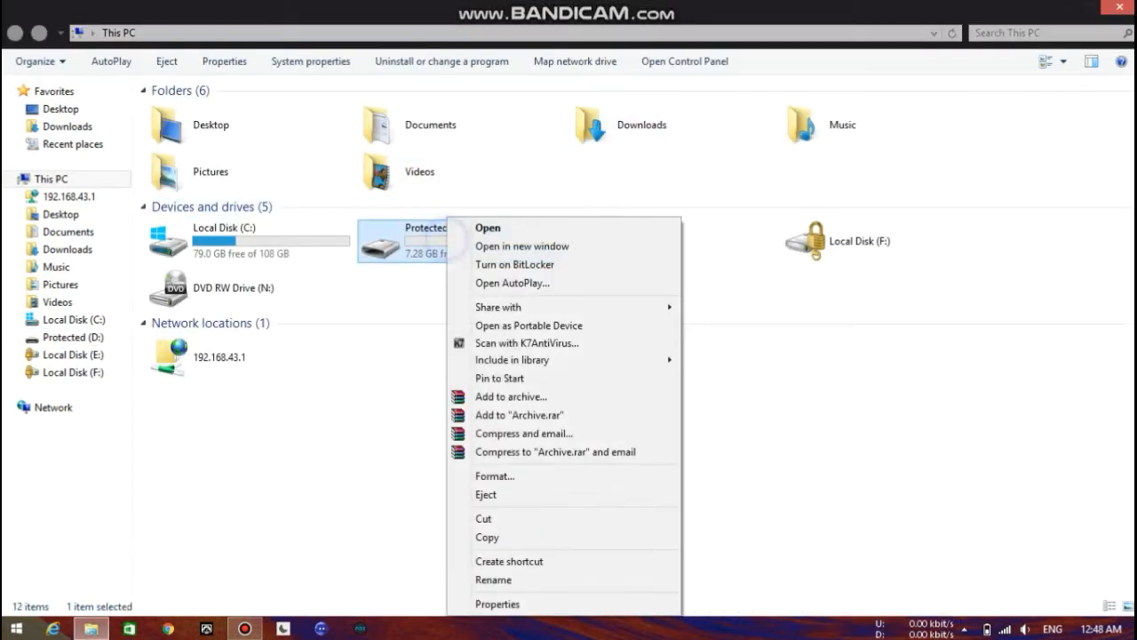
{"action": "left_click", "coordinate": [494, 475]}
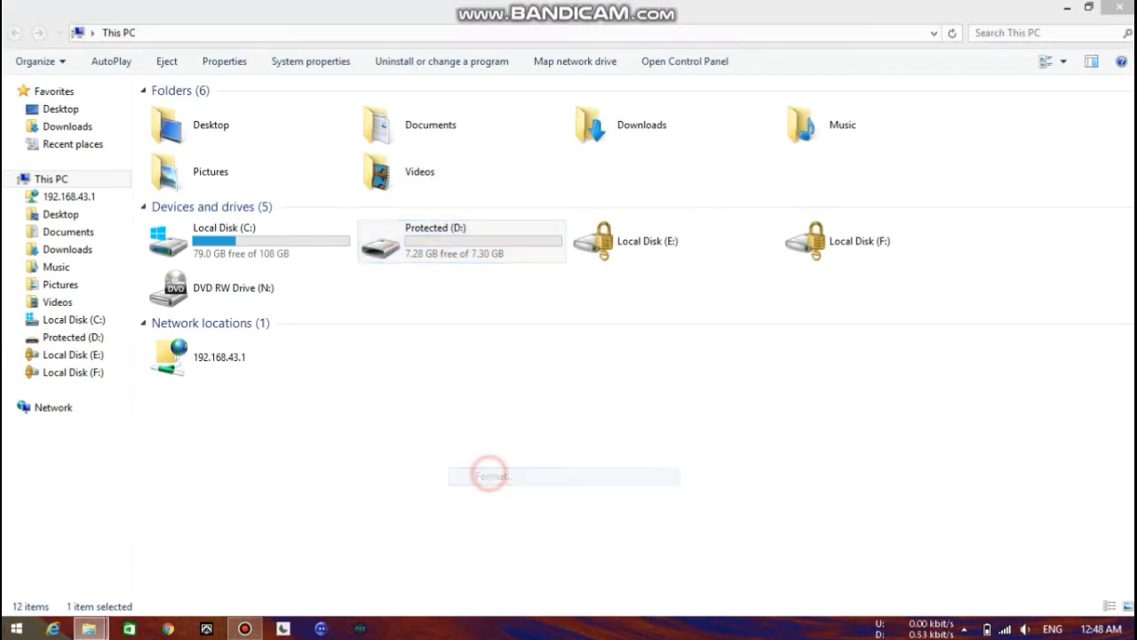
{"action": "left_click", "coordinate": [177, 492]}
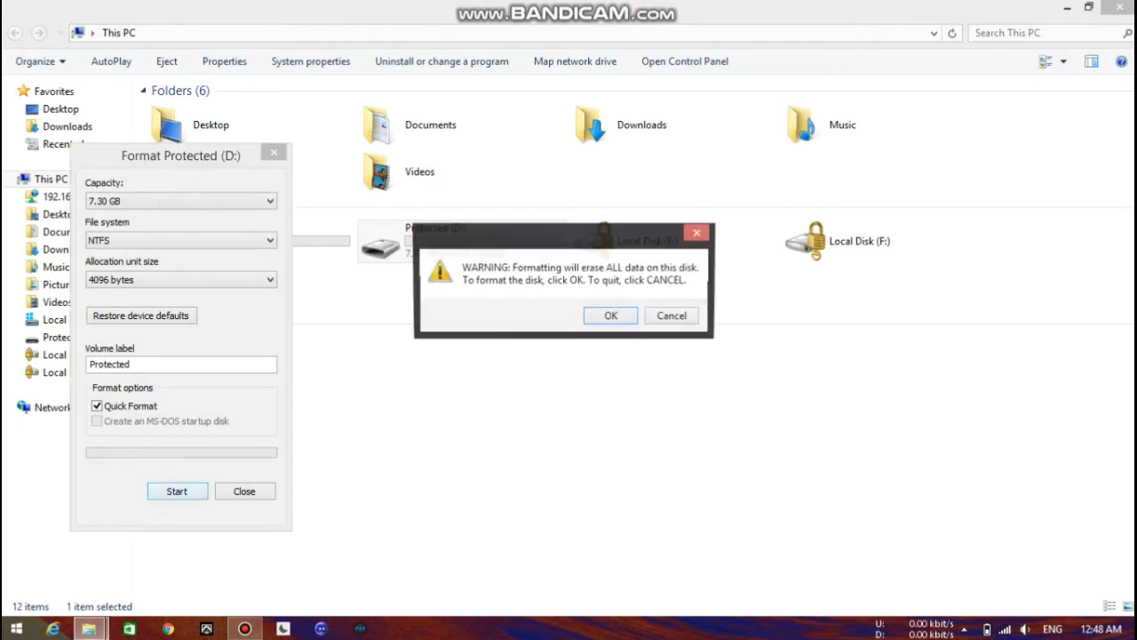
{"action": "left_click", "coordinate": [604, 316]}
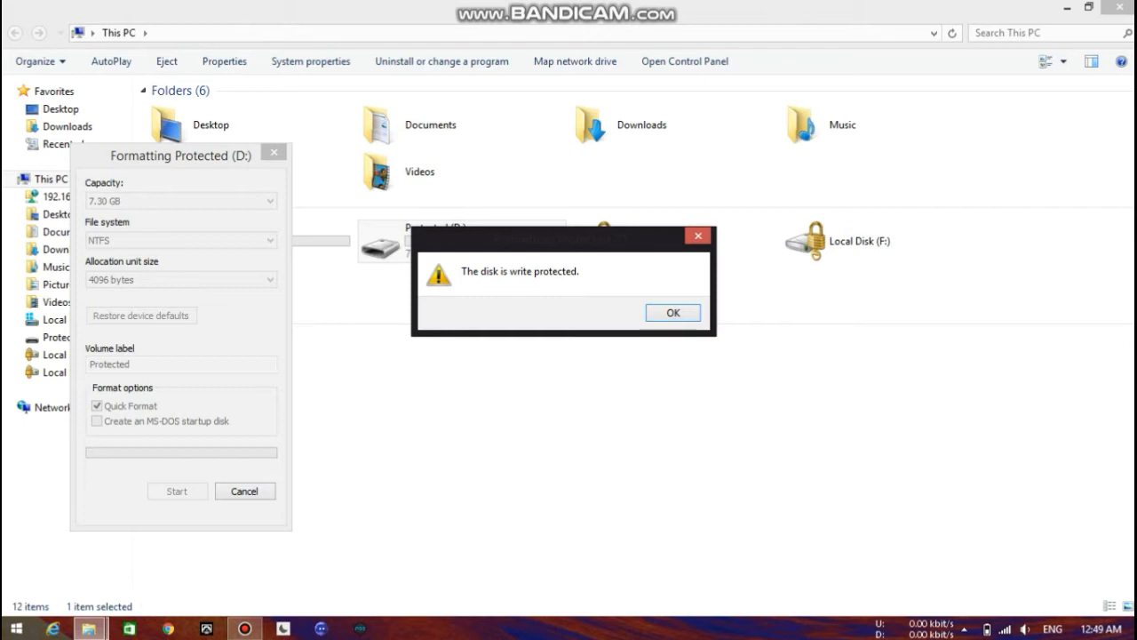
{"action": "key", "text": "Return"}
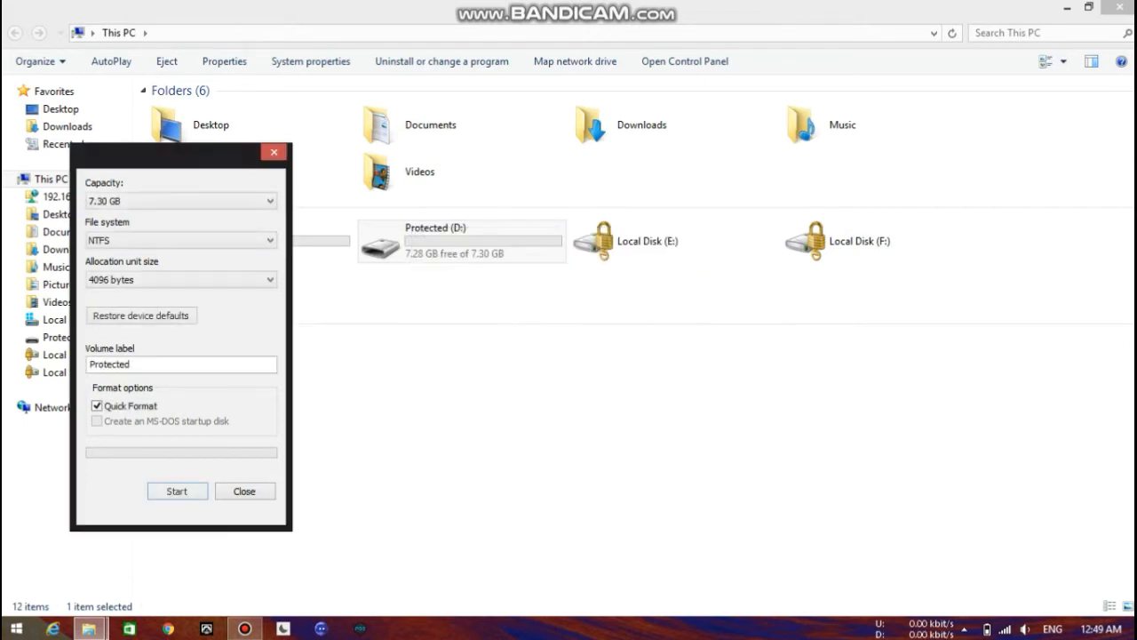
{"action": "left_click", "coordinate": [244, 491]}
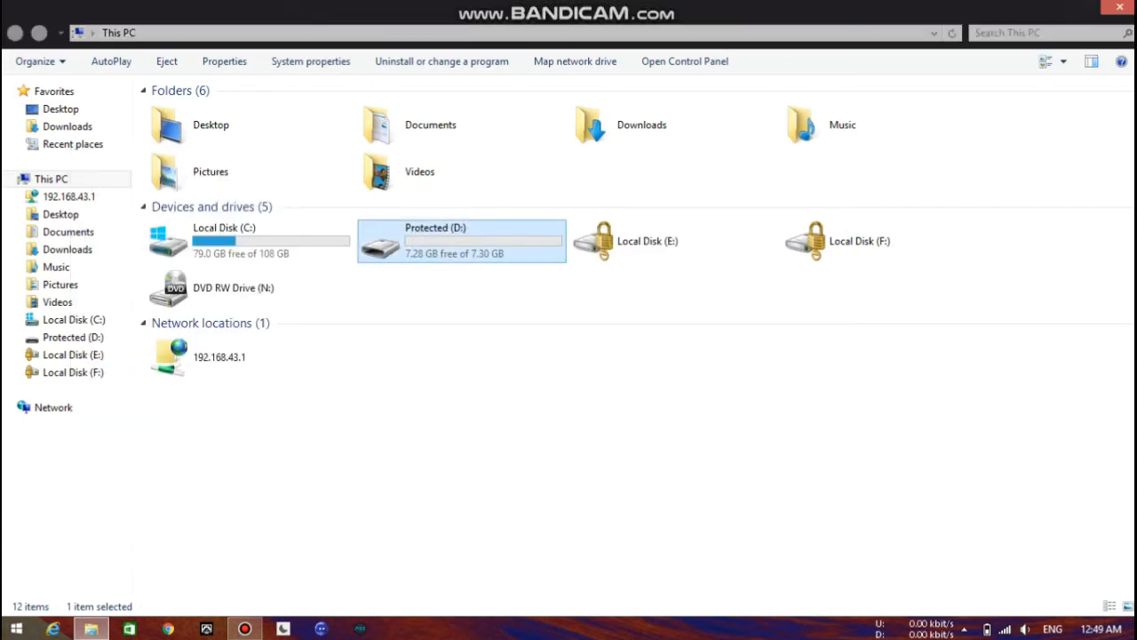
Step: Try once more to format the Protected (D:) drive with the same NTFS quick-format settings, and dismiss the dialogs
{"action": "right_click", "coordinate": [417, 250]}
{"action": "left_click", "coordinate": [455, 477]}
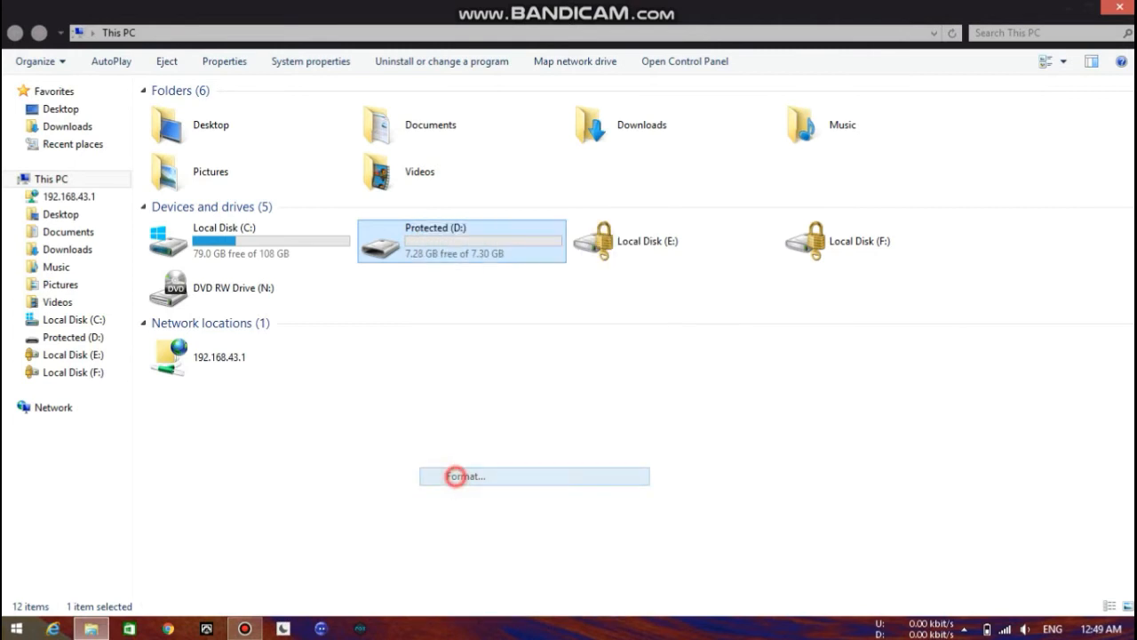
{"action": "left_click", "coordinate": [180, 491]}
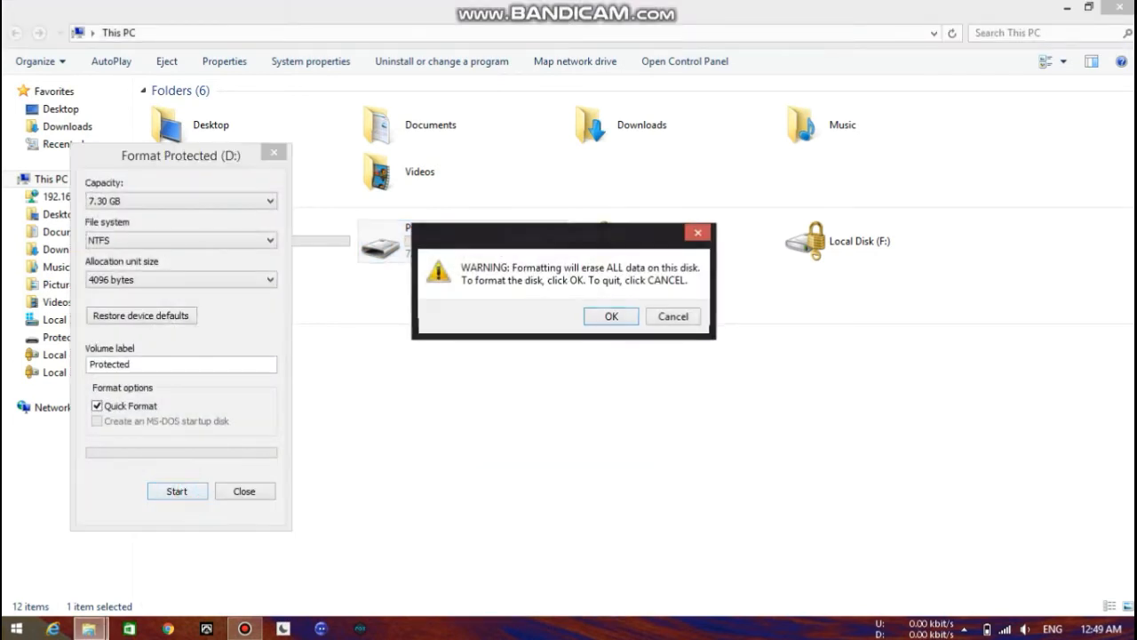
{"action": "left_click", "coordinate": [597, 317]}
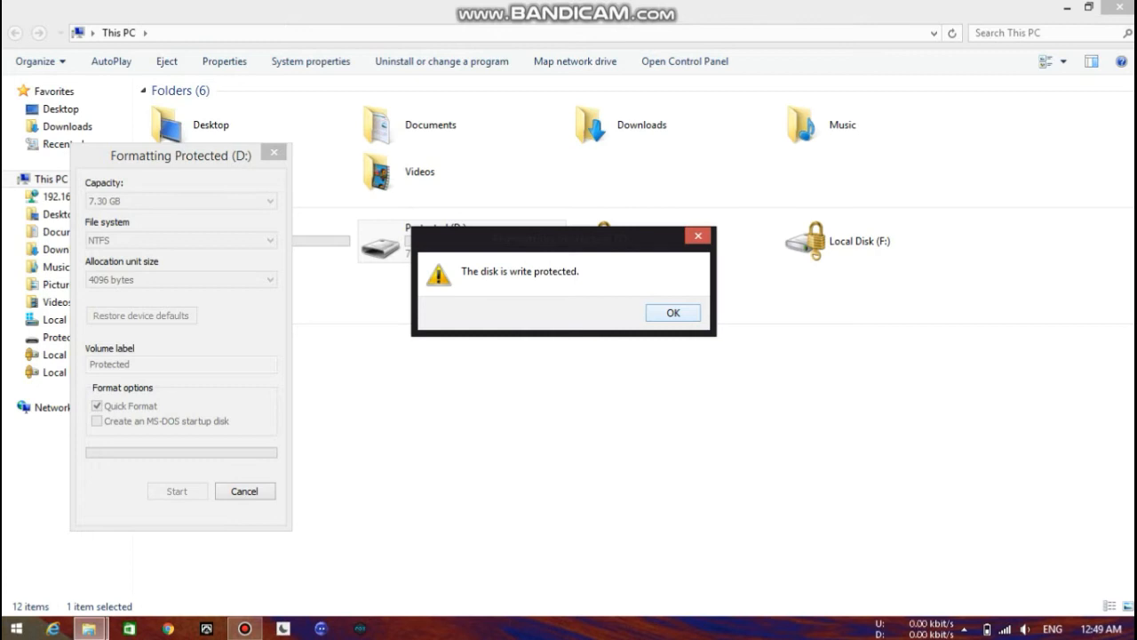
{"action": "left_click", "coordinate": [672, 312]}
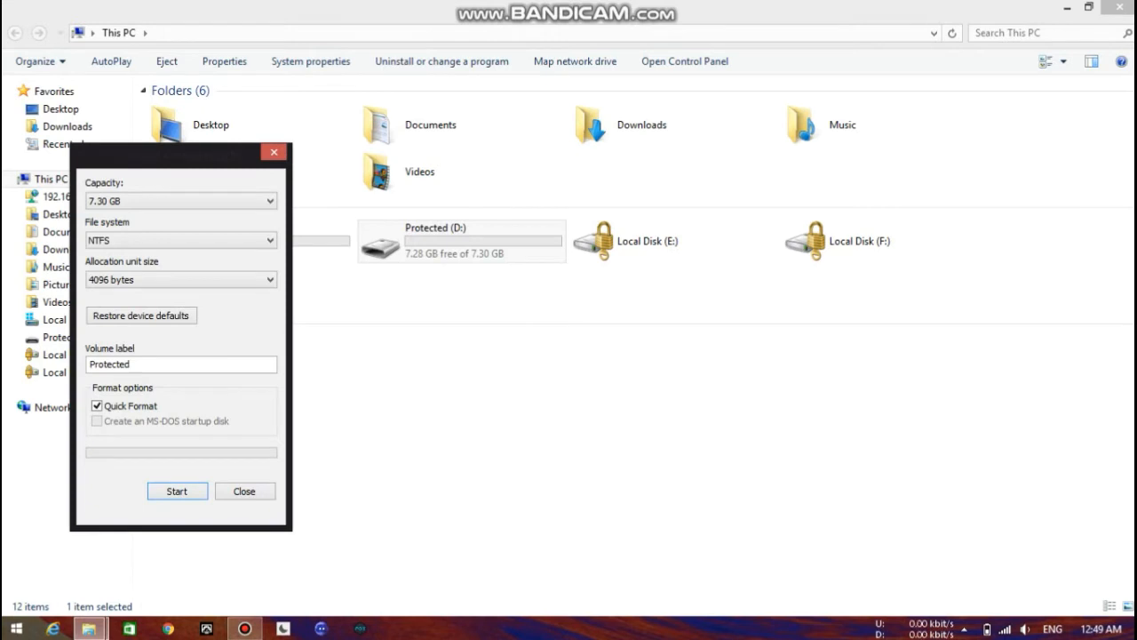
{"action": "left_click", "coordinate": [244, 491]}
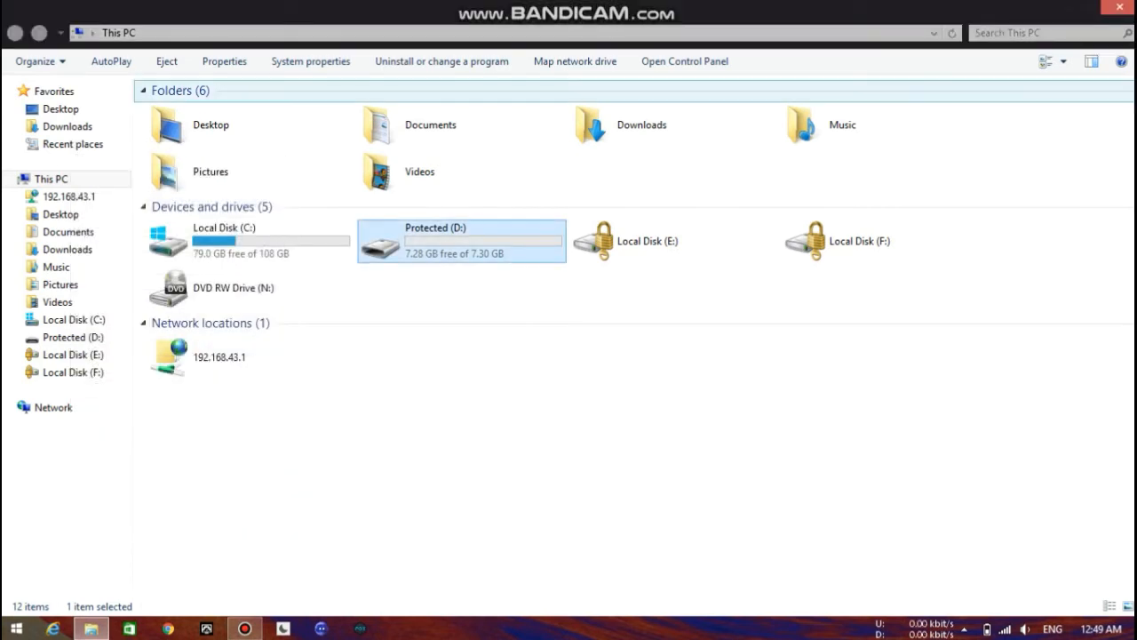
Step: Close This PC, launch DiskPart from a Command Prompt, and enlarge the DiskPart window after closing the prompt window
{"action": "left_click", "coordinate": [1120, 8]}
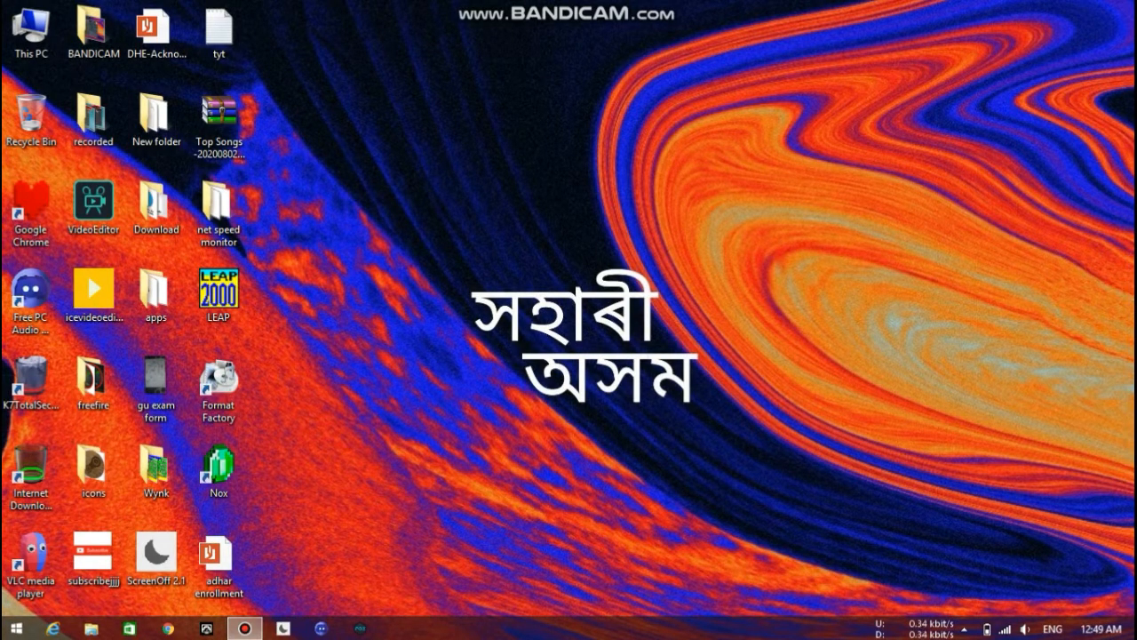
{"action": "key", "text": "super+r"}
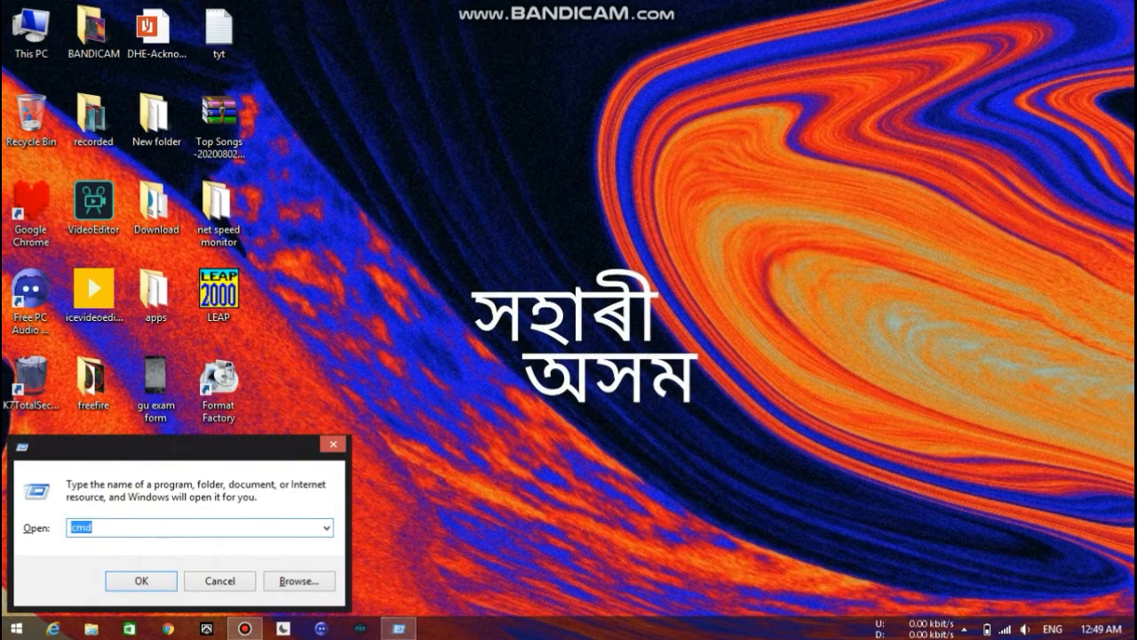
{"action": "key", "text": "Return"}
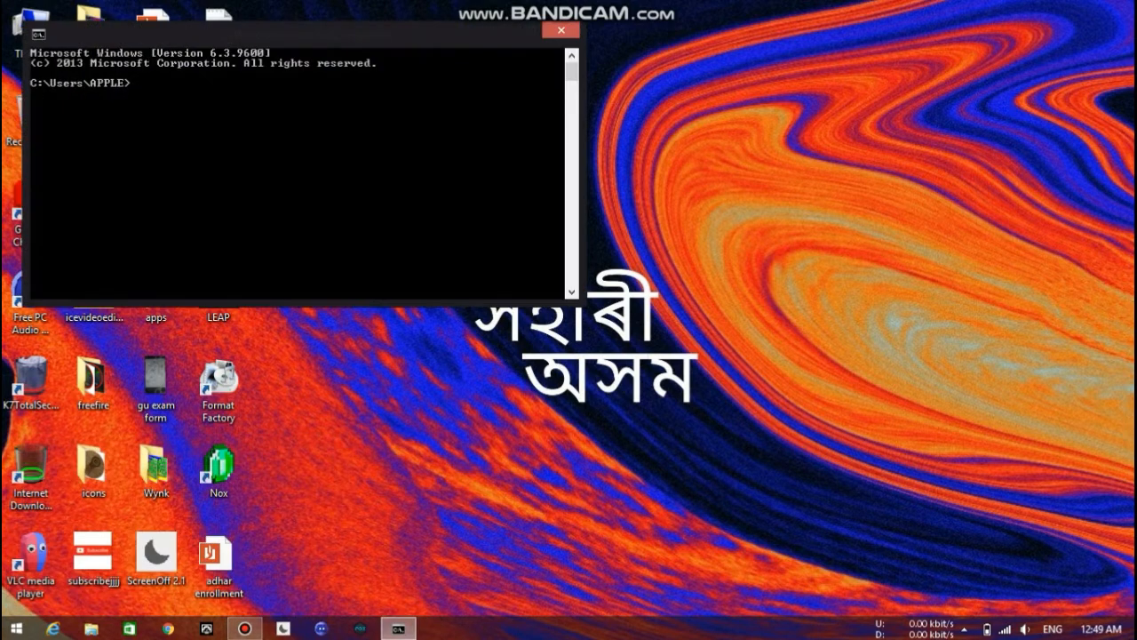
{"action": "type", "text": "diskpart"}
{"action": "key", "text": "Return"}
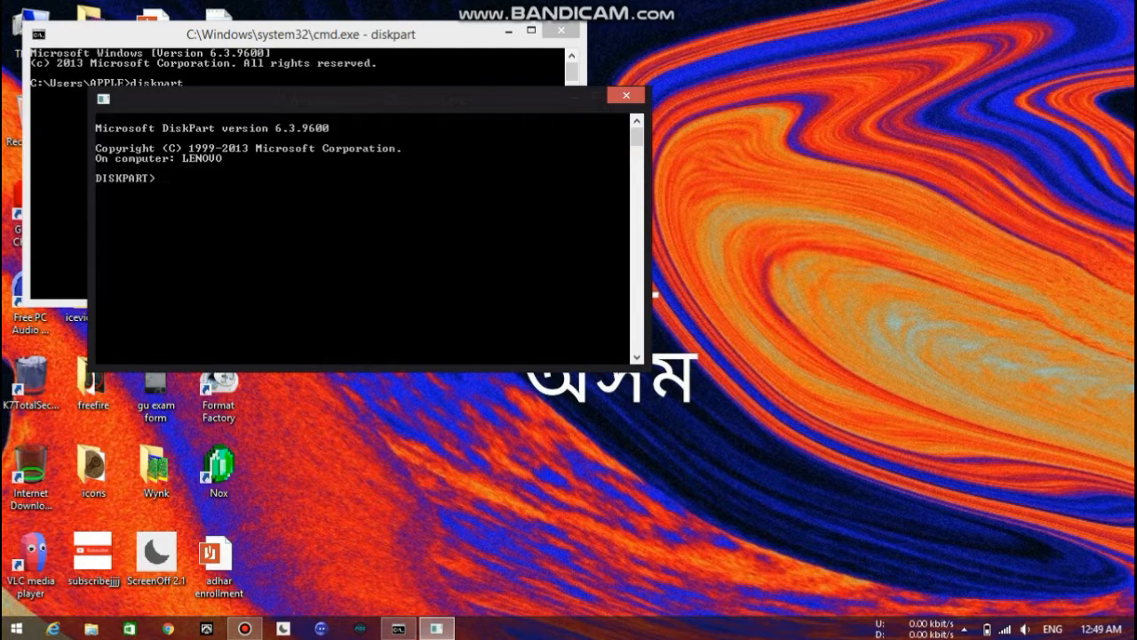
{"action": "left_click", "coordinate": [561, 30]}
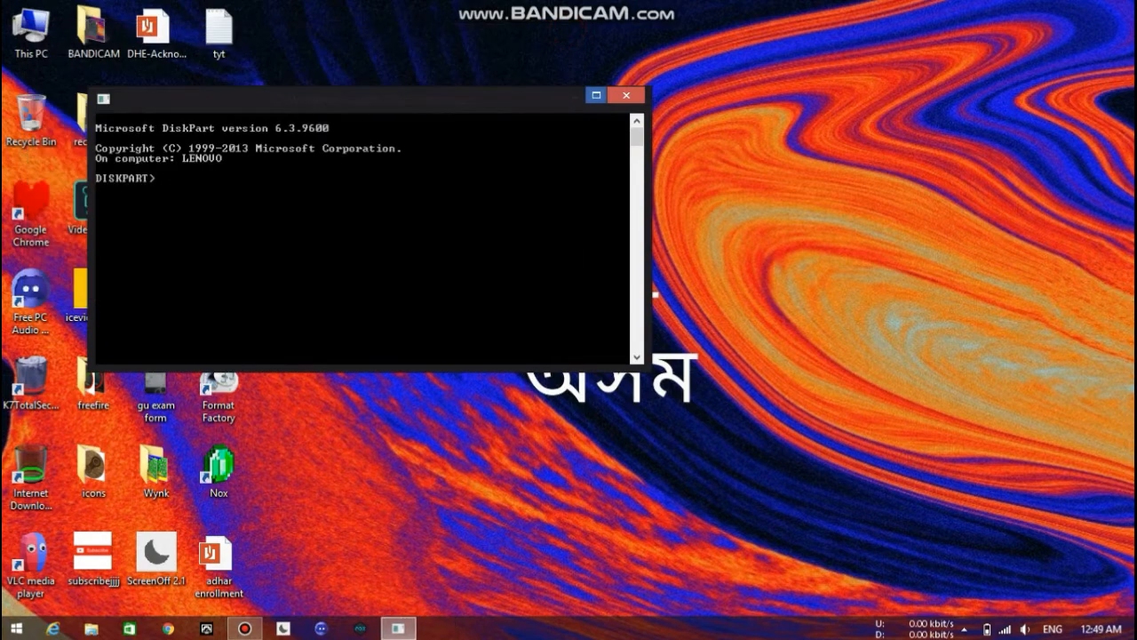
{"action": "left_click", "coordinate": [595, 95]}
Step: List the disks in DiskPart and select the USB drive with "select disk 1"
{"action": "type", "text": "li"}
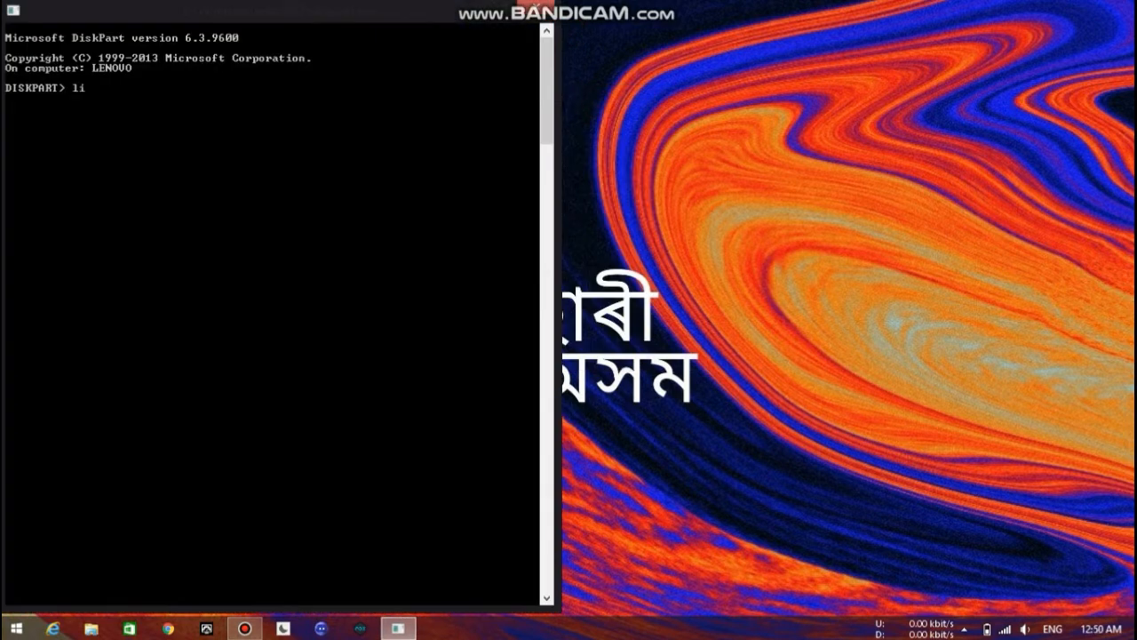
{"action": "type", "text": "st disk"}
{"action": "key", "text": "Return"}
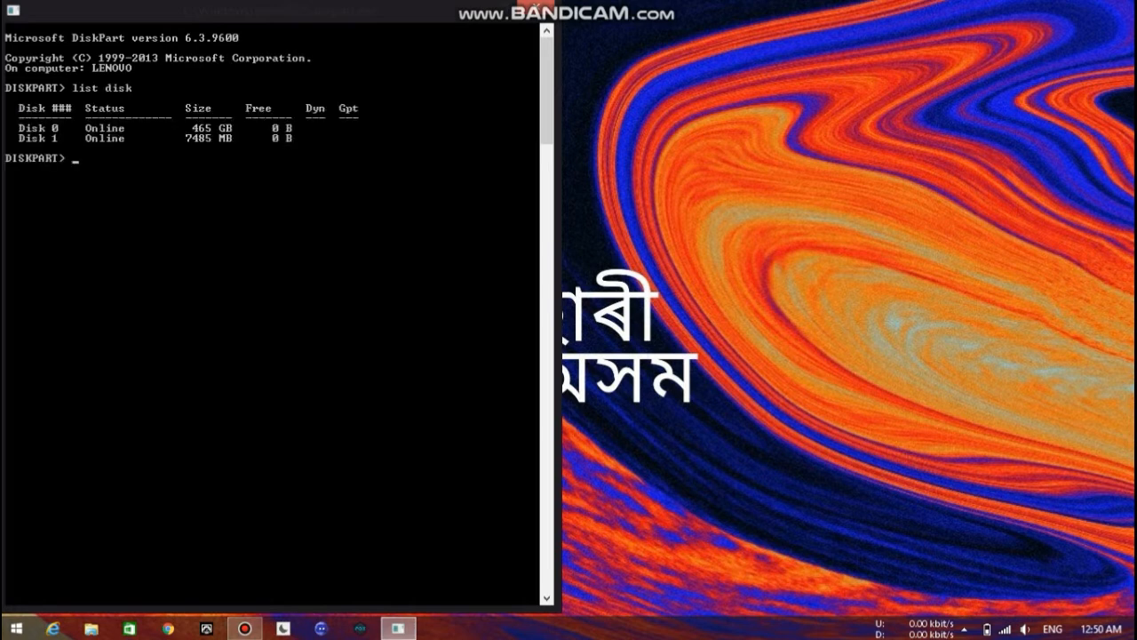
{"action": "type", "text": "select disk 1"}
{"action": "key", "text": "Return"}
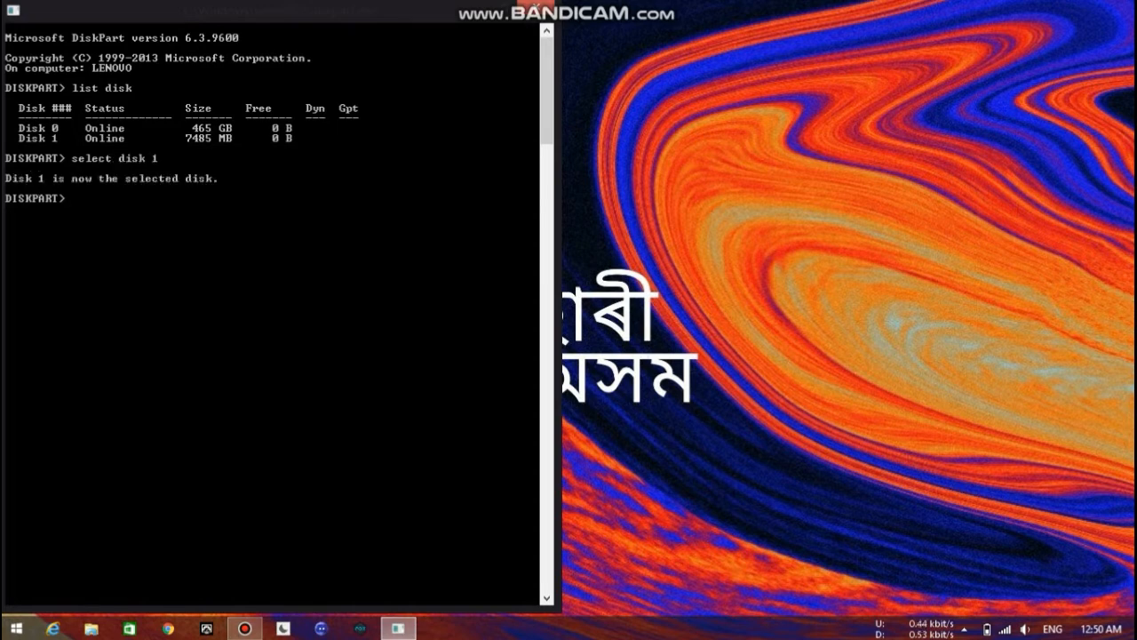
Step: Remove the selected disk's write protection with "attributes disk clear readonly" and close DiskPart
{"action": "type", "text": "attr"}
{"action": "type", "text": "ibutes di"}
{"action": "type", "text": "s"}
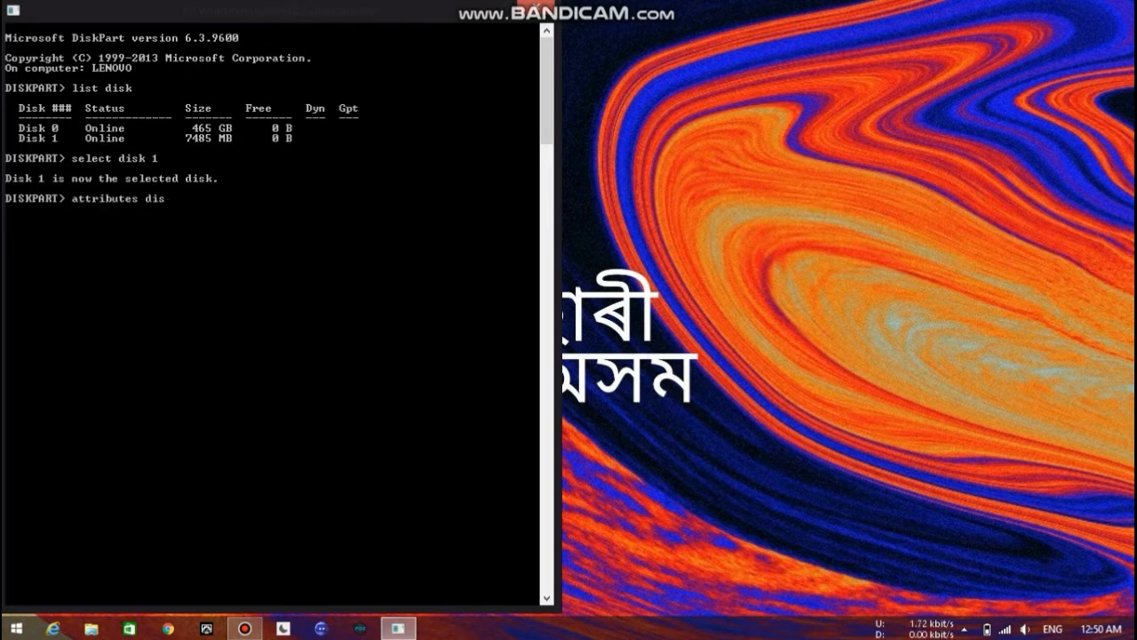
{"action": "type", "text": "k clear readonly"}
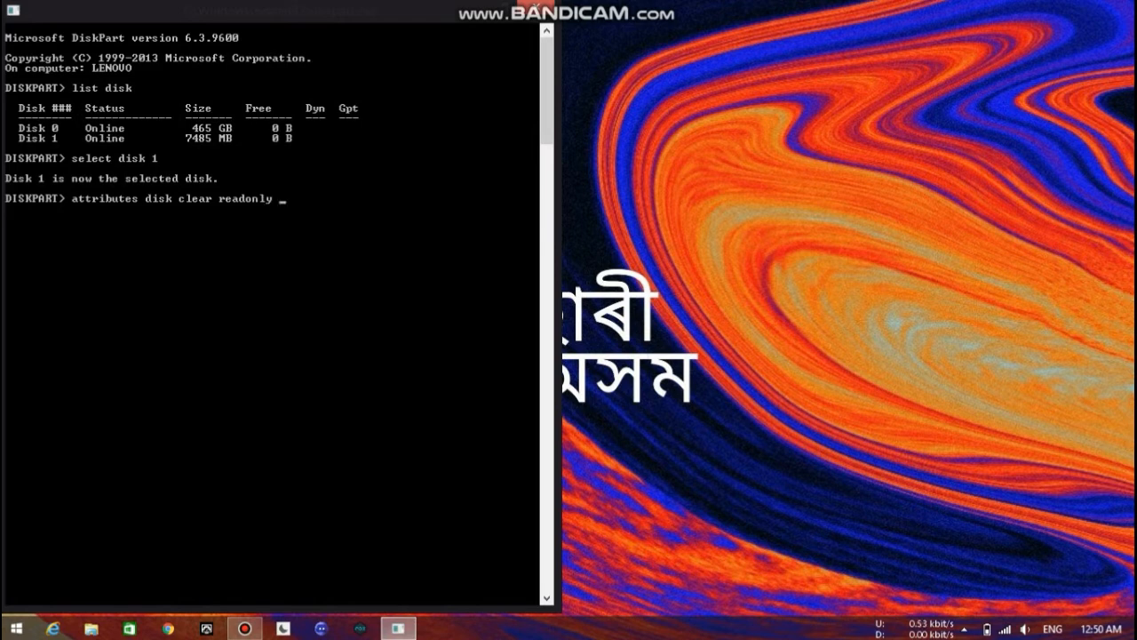
{"action": "key", "text": "Return"}
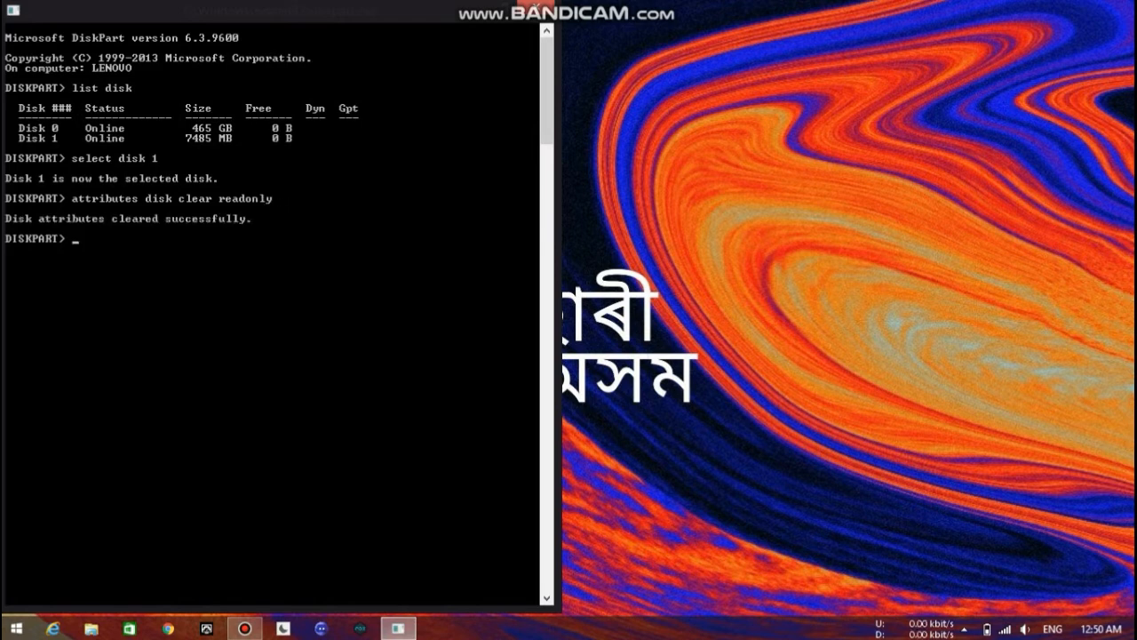
{"action": "left_click", "coordinate": [542, 8]}
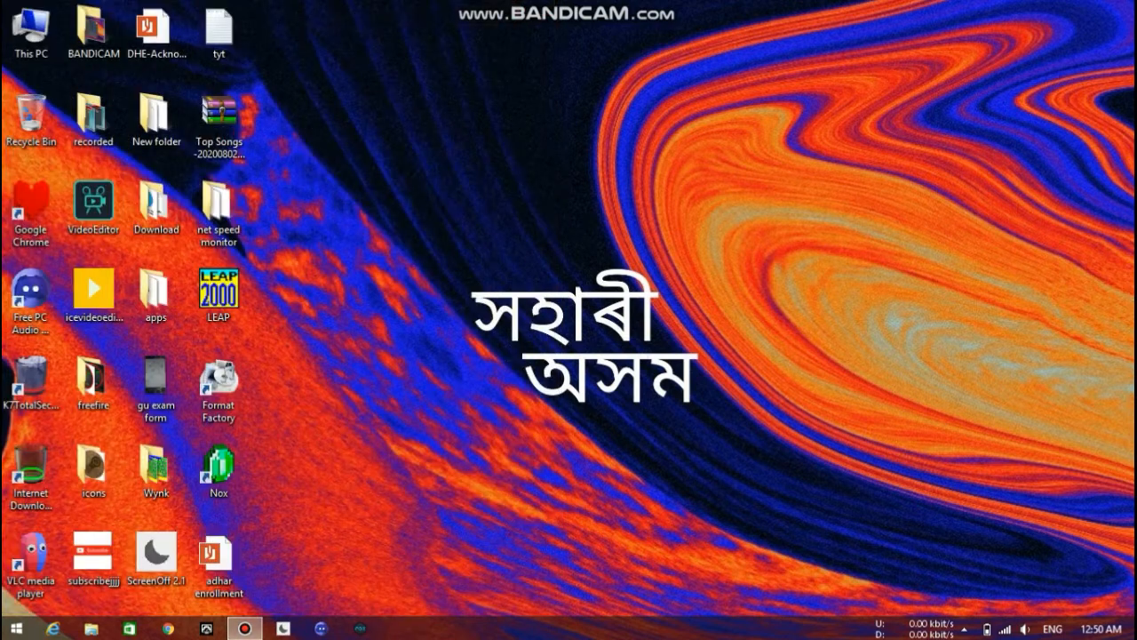
Step: Eject the Protected (D:) drive from This PC and close the empty drive window
{"action": "right_click", "coordinate": [24, 33]}
{"action": "left_click", "coordinate": [49, 46]}
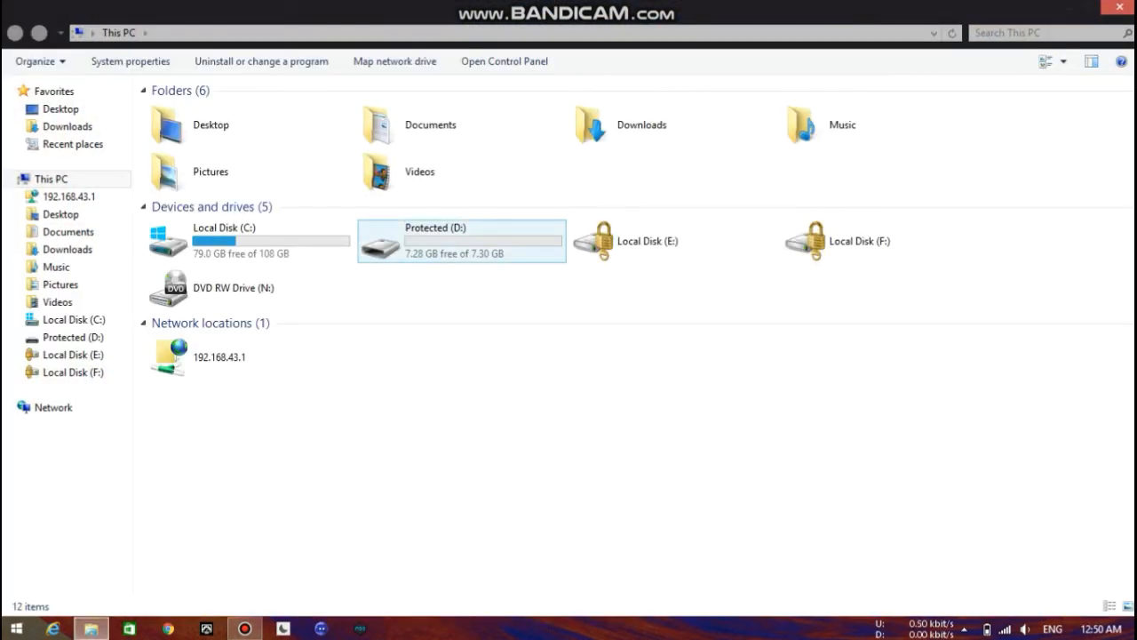
{"action": "left_click", "coordinate": [367, 254]}
{"action": "right_click", "coordinate": [433, 251]}
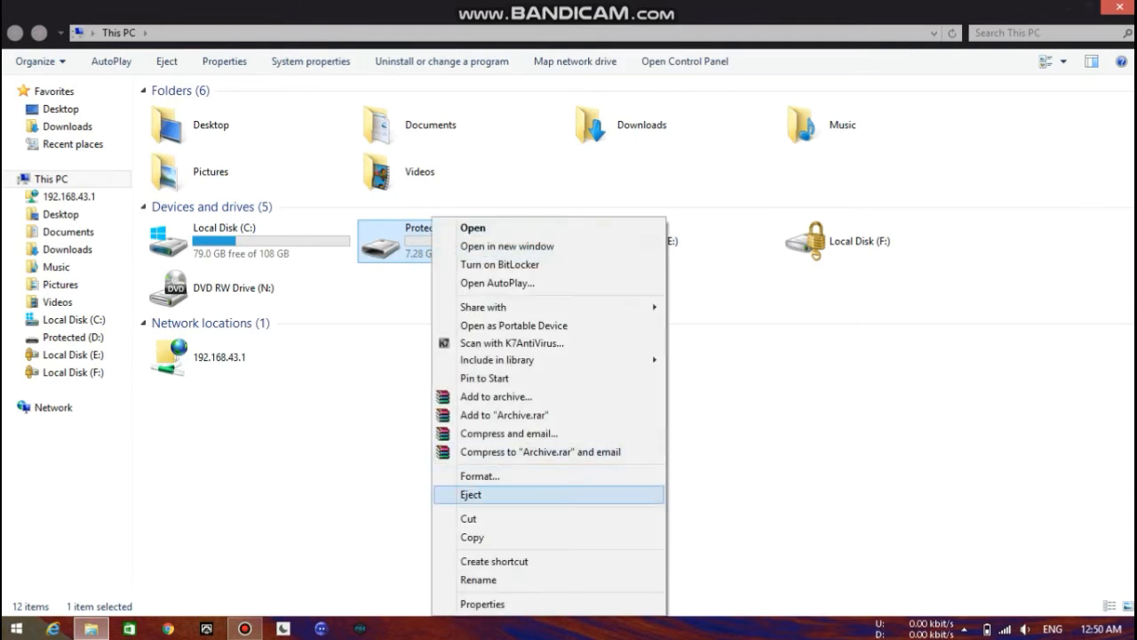
{"action": "left_click", "coordinate": [470, 494]}
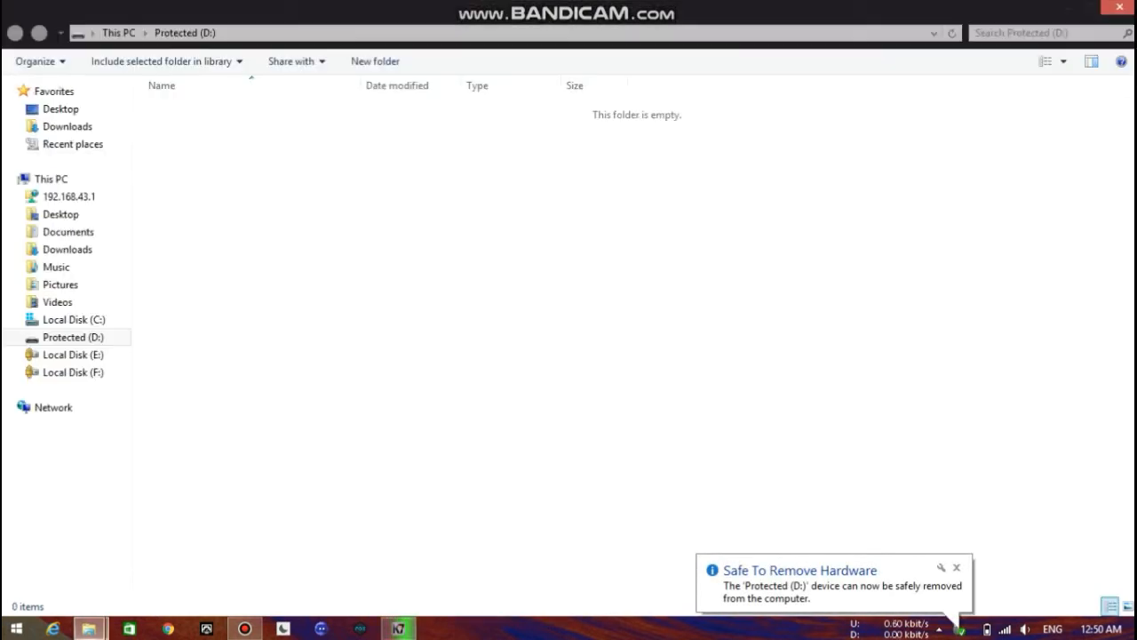
{"action": "left_click", "coordinate": [1119, 7]}
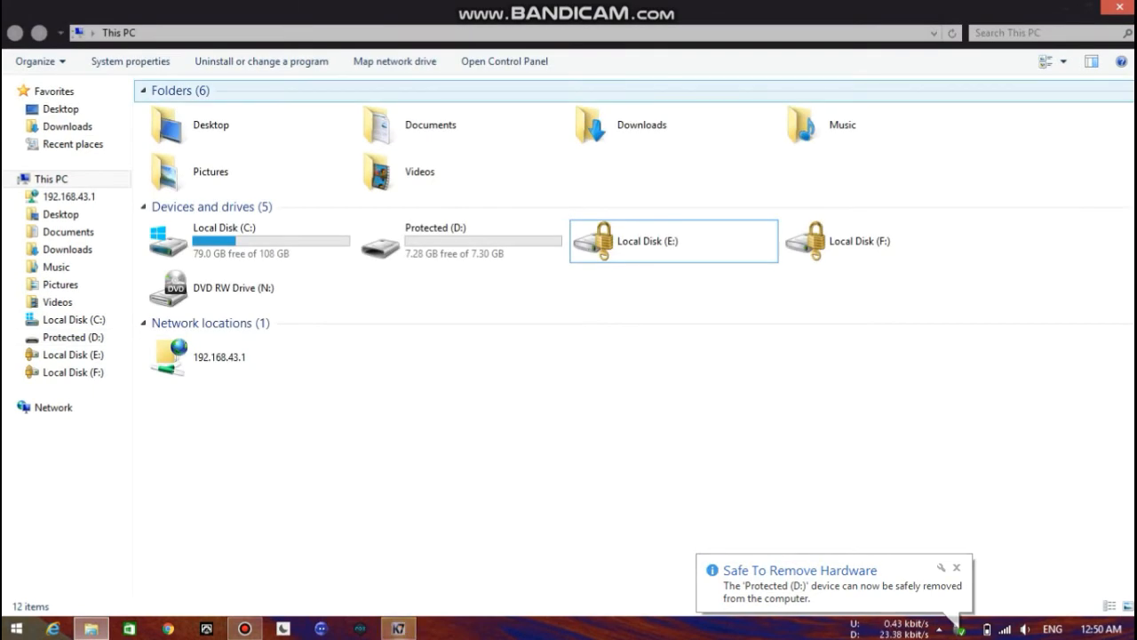
Step: Quick-format the Protected (D:) drive as NTFS with 4096-byte allocation units and the volume label Protected, and close the format dialog
{"action": "left_click", "coordinate": [418, 245]}
{"action": "right_click", "coordinate": [418, 245]}
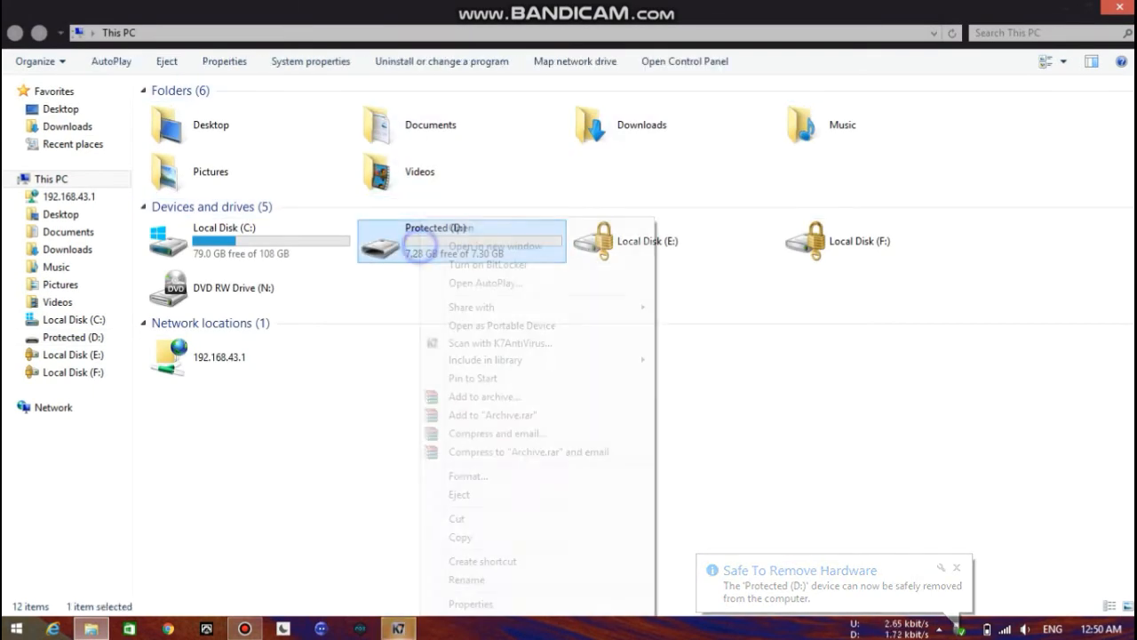
{"action": "left_click", "coordinate": [455, 475]}
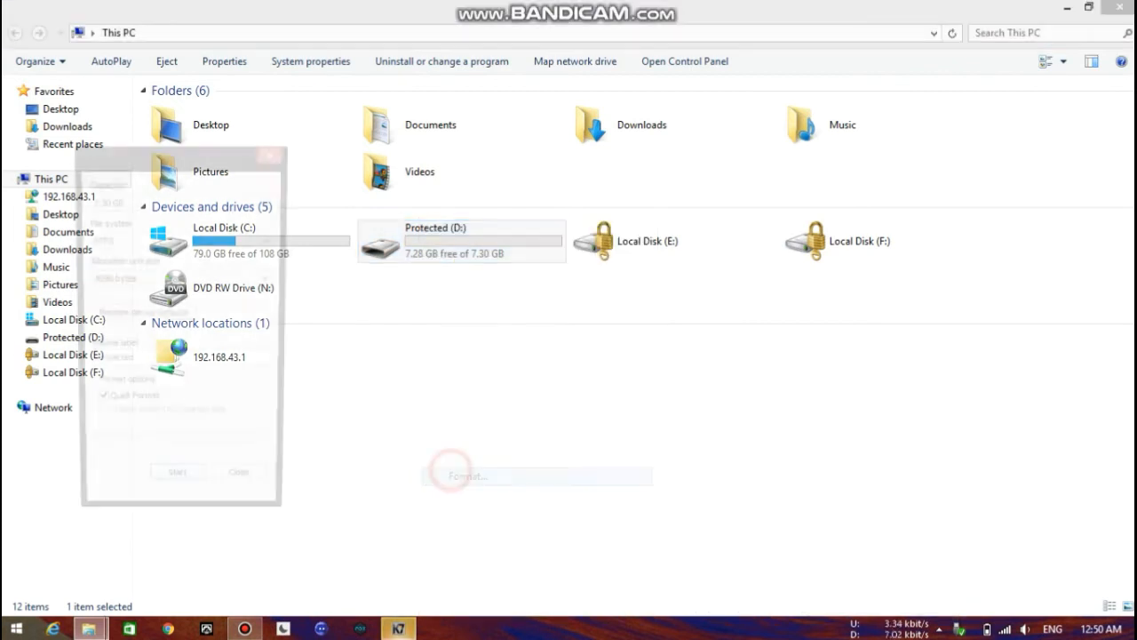
{"action": "left_click", "coordinate": [173, 490]}
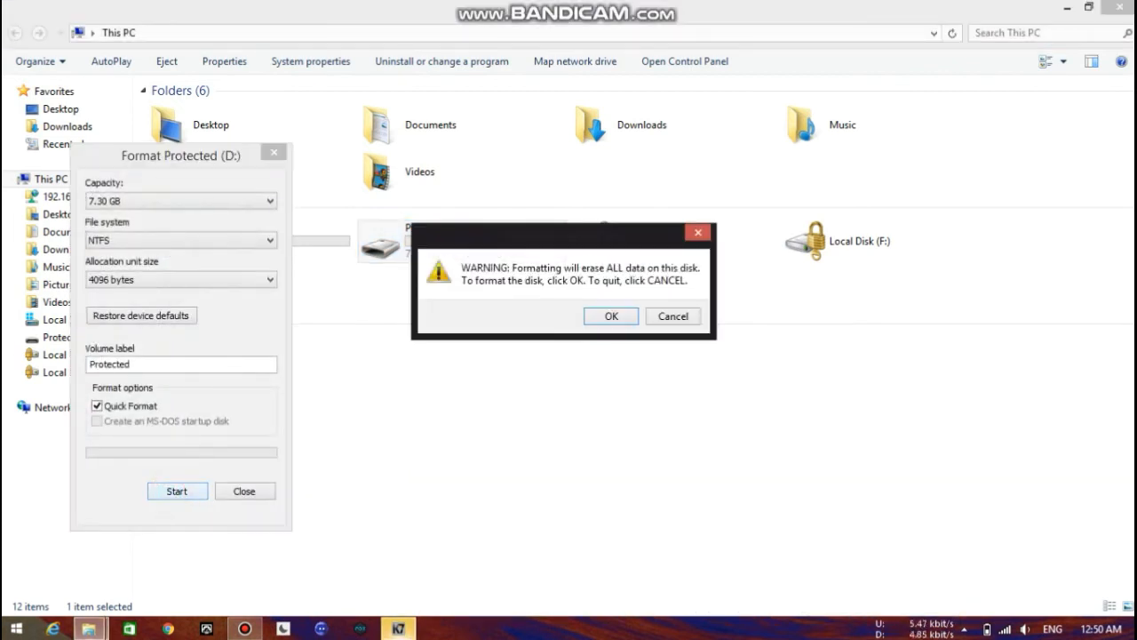
{"action": "left_click", "coordinate": [611, 317]}
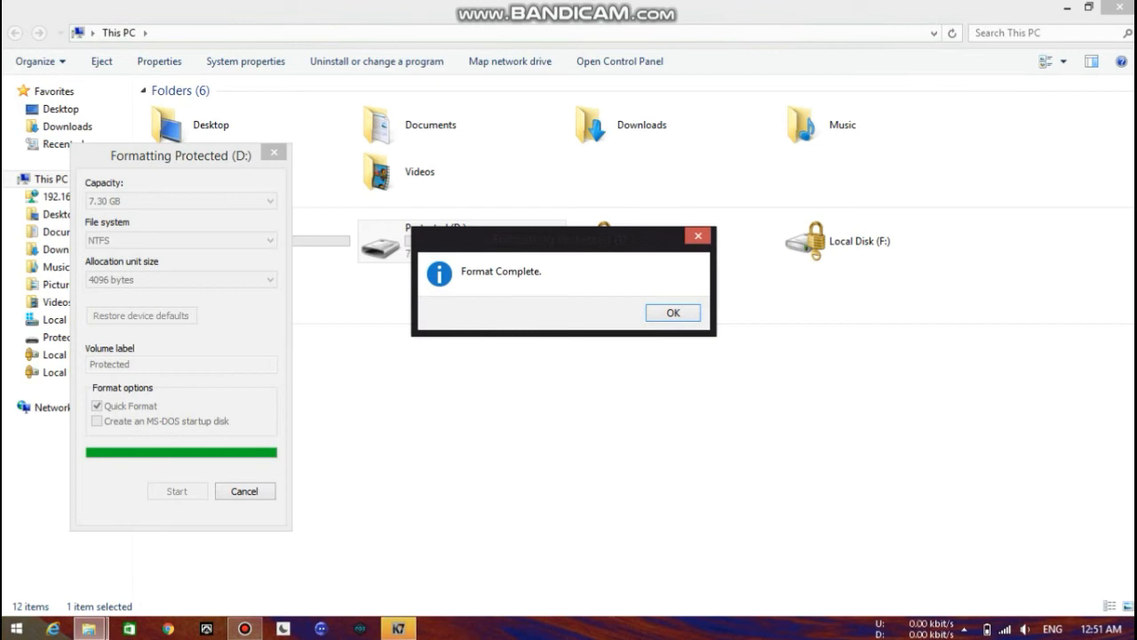
{"action": "left_click", "coordinate": [673, 310]}
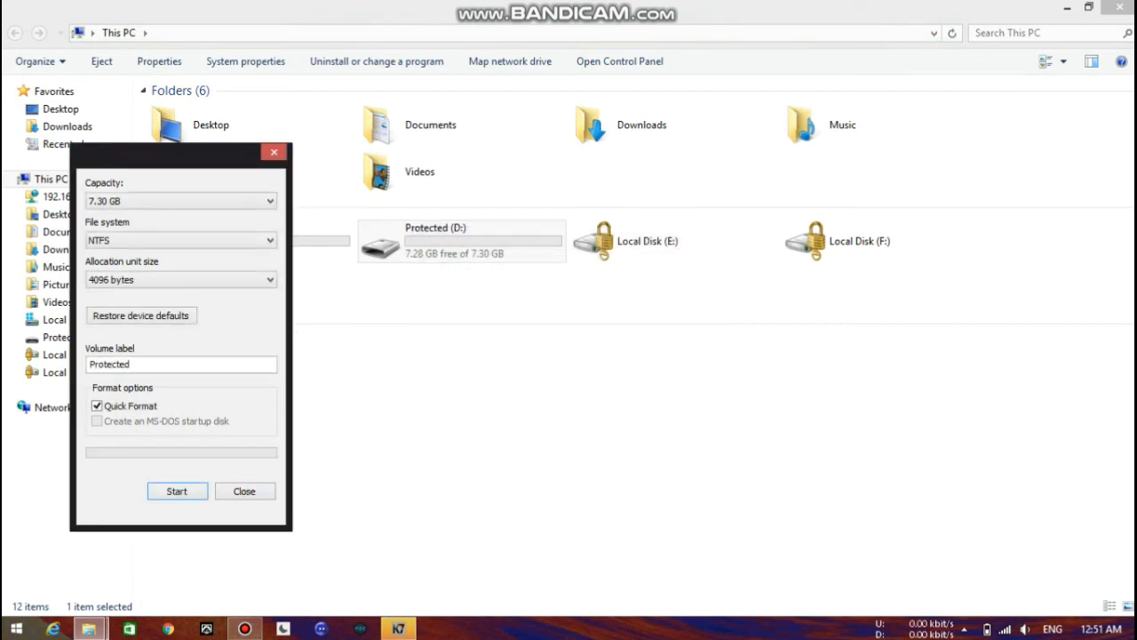
{"action": "left_click", "coordinate": [262, 493]}
Step: Format the Protected (D:) drive a second time with the same NTFS quick-format settings, and close the drive, scanner and format windows
{"action": "right_click", "coordinate": [449, 254]}
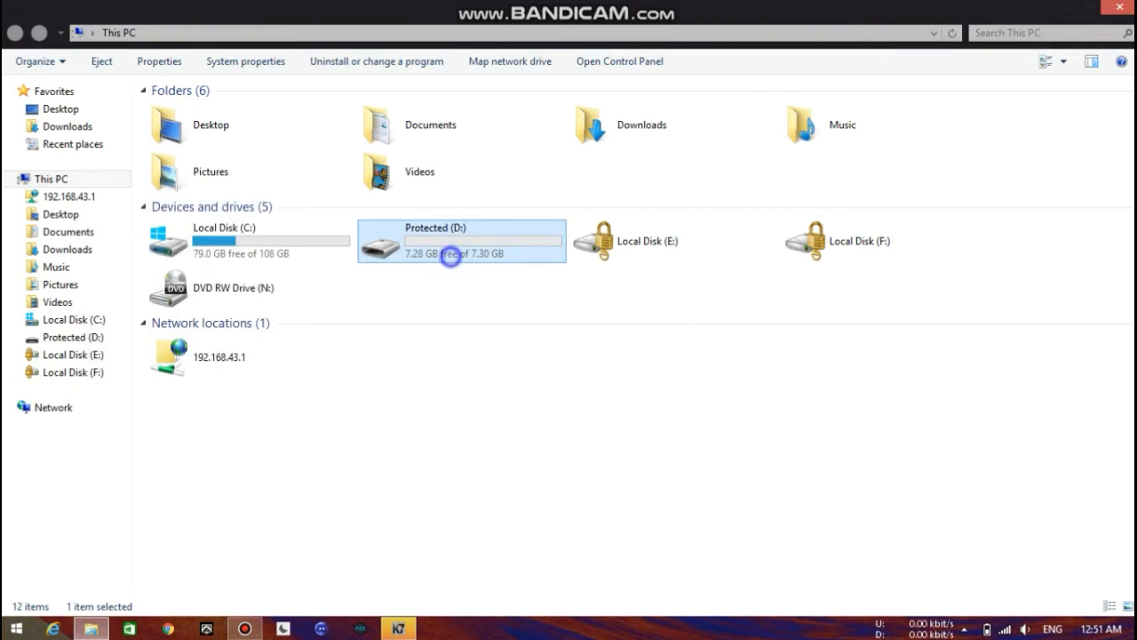
{"action": "left_click", "coordinate": [479, 482]}
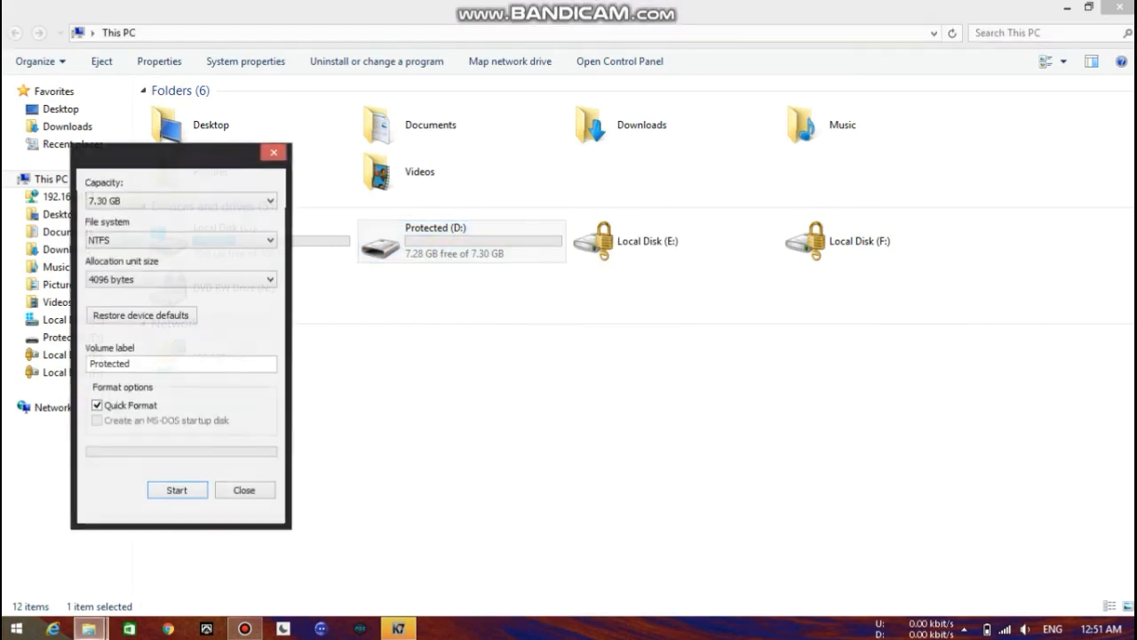
{"action": "left_click", "coordinate": [181, 490]}
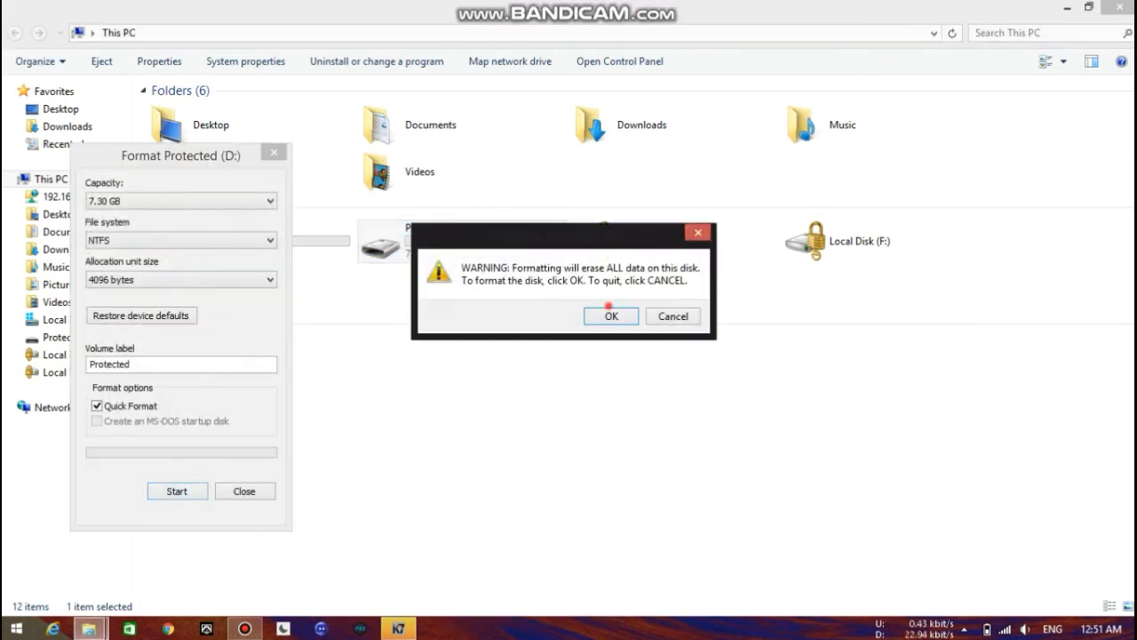
{"action": "left_click", "coordinate": [612, 314]}
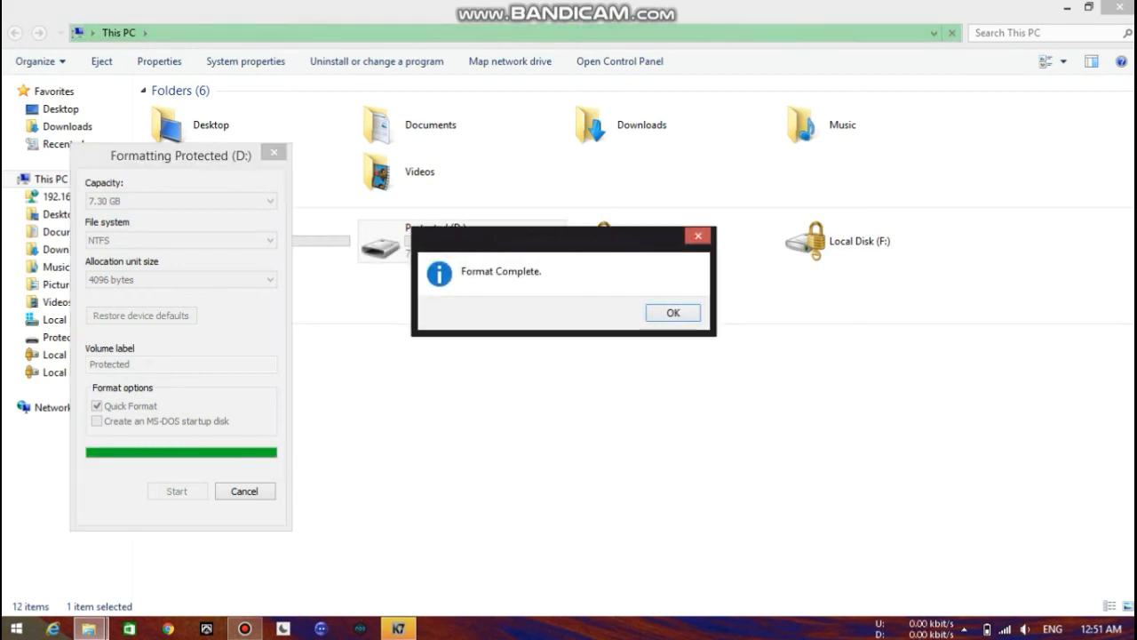
{"action": "left_click", "coordinate": [1120, 7]}
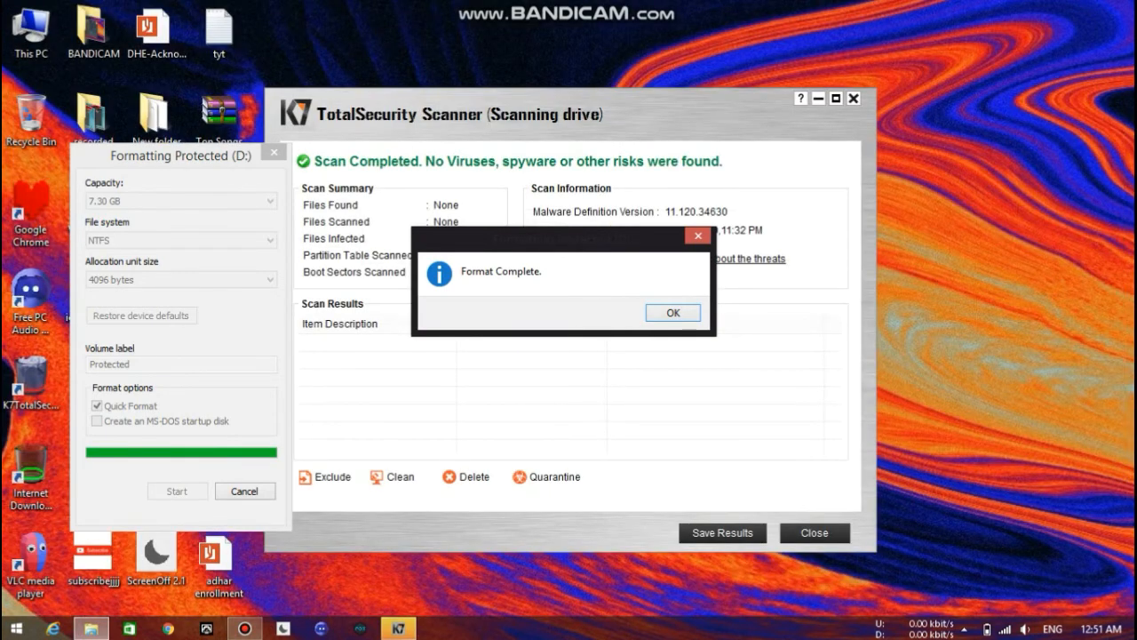
{"action": "left_click", "coordinate": [854, 99]}
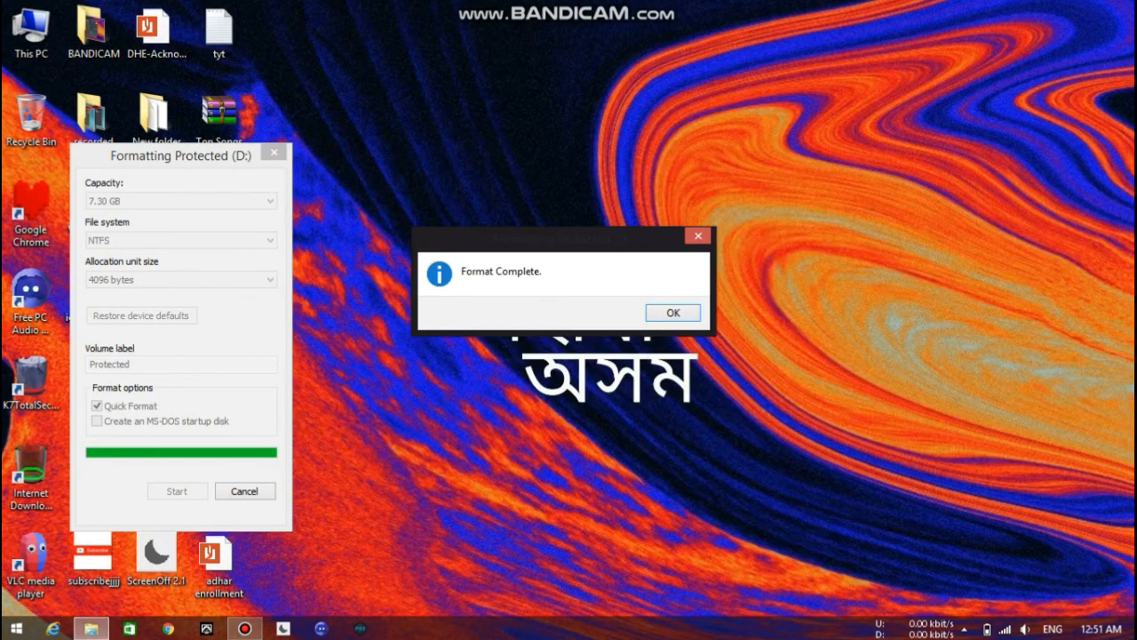
{"action": "left_click", "coordinate": [674, 311]}
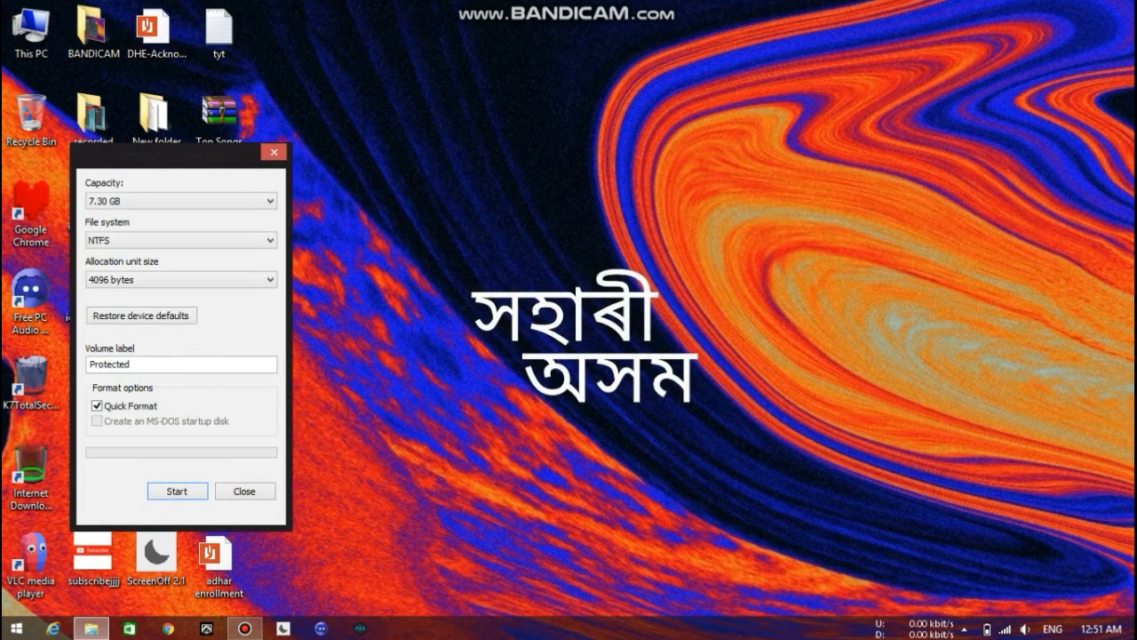
{"action": "left_click", "coordinate": [243, 491]}
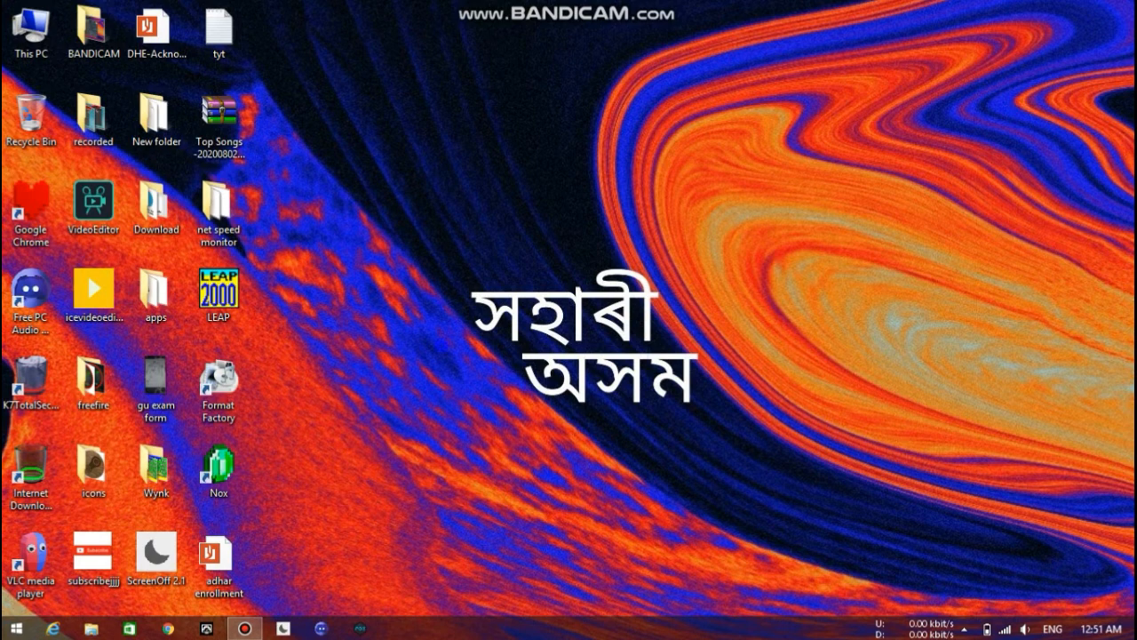
{"action": "right_click", "coordinate": [442, 347]}
{"action": "left_click", "coordinate": [457, 393]}
{"action": "left_click", "coordinate": [245, 628]}
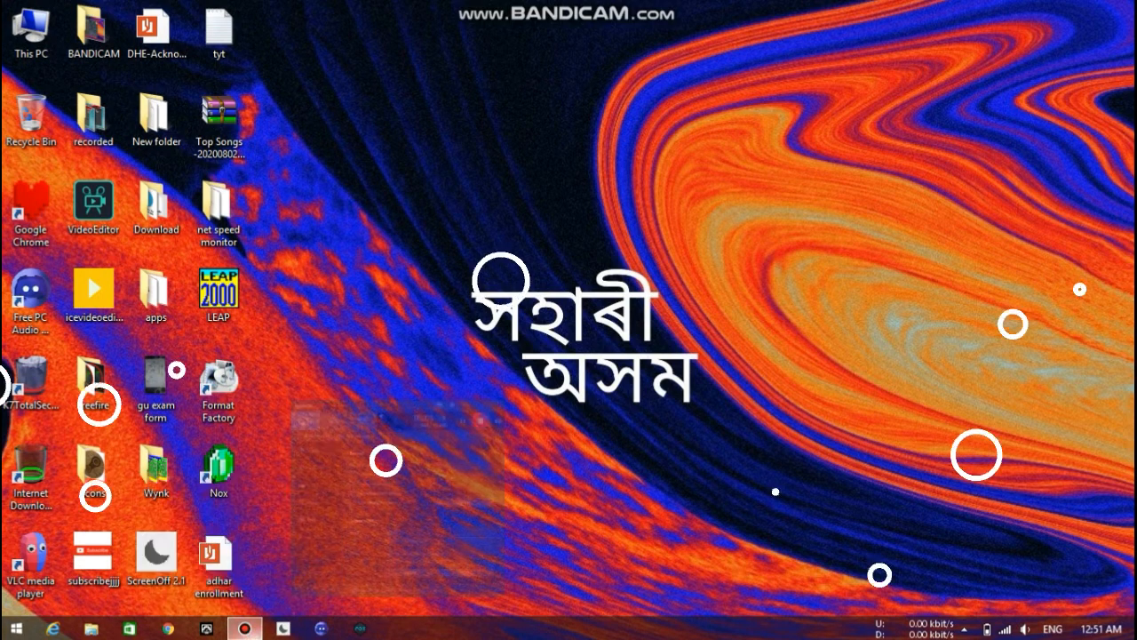